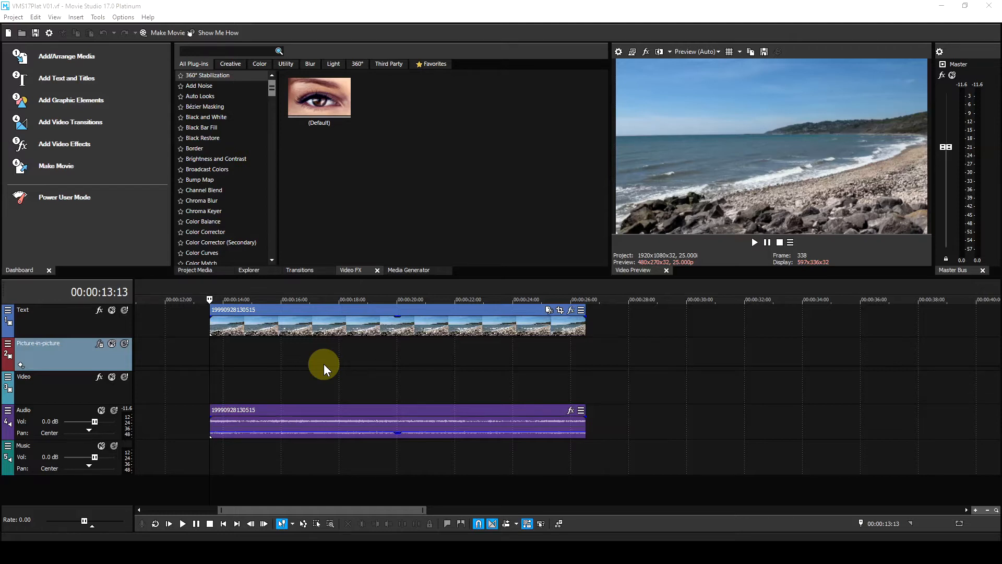
Play the beach clip from 00:00:13:19 almost to its end and stop playback.
left_click(216, 350)
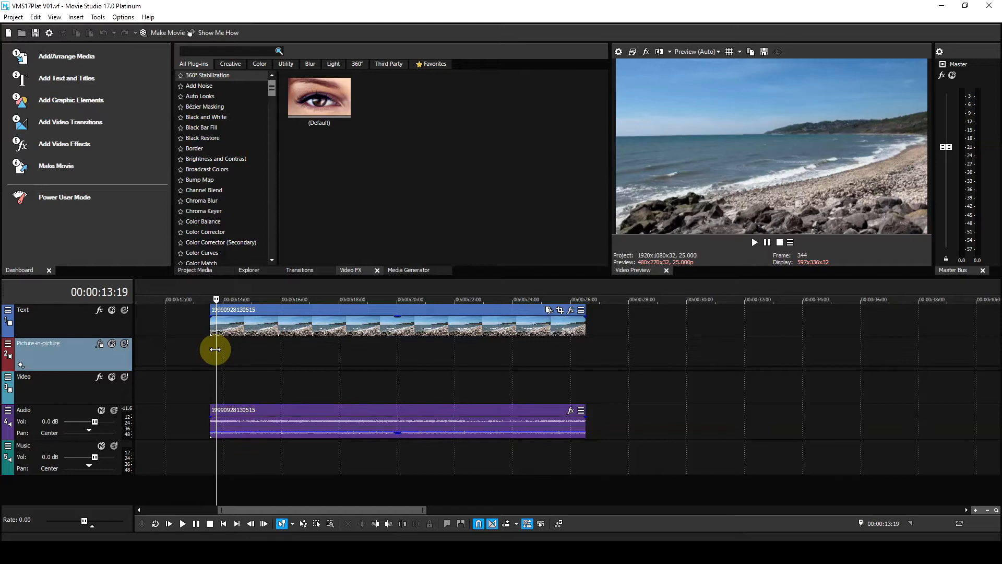
key("space")
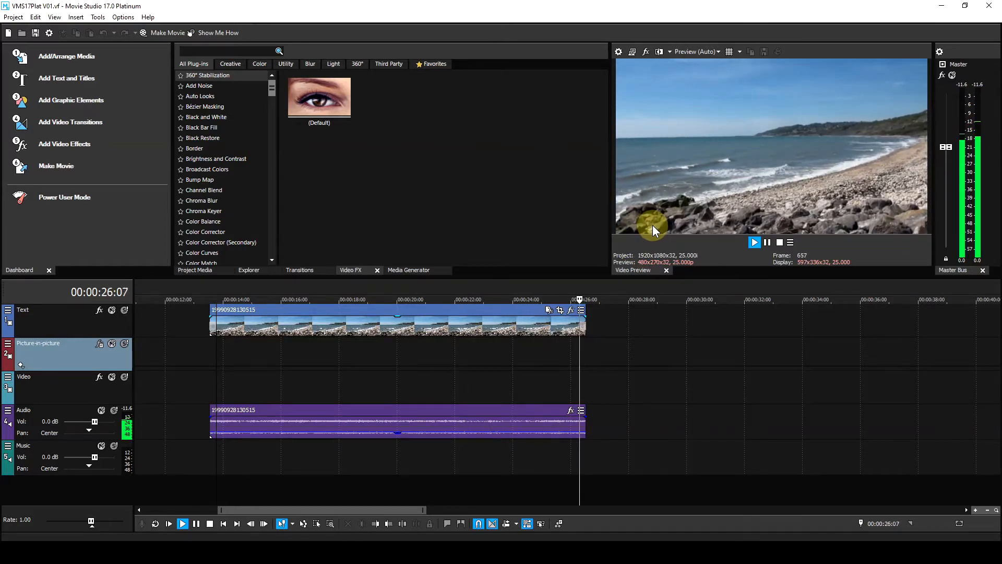
key("space")
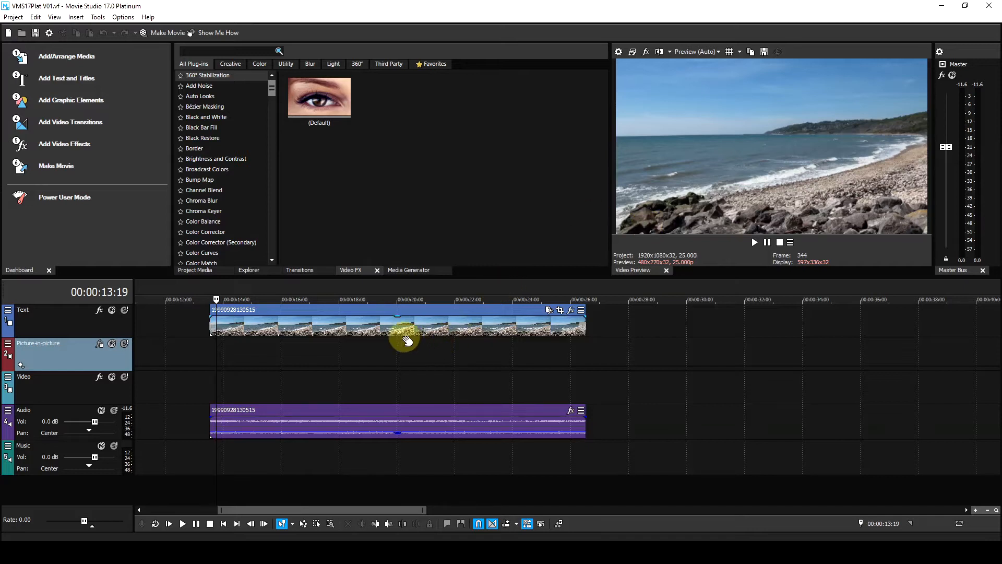
Split the beach clip at 00:00:19:11 and move the second piece 16 frames later, leaving a gap.
left_click(381, 321)
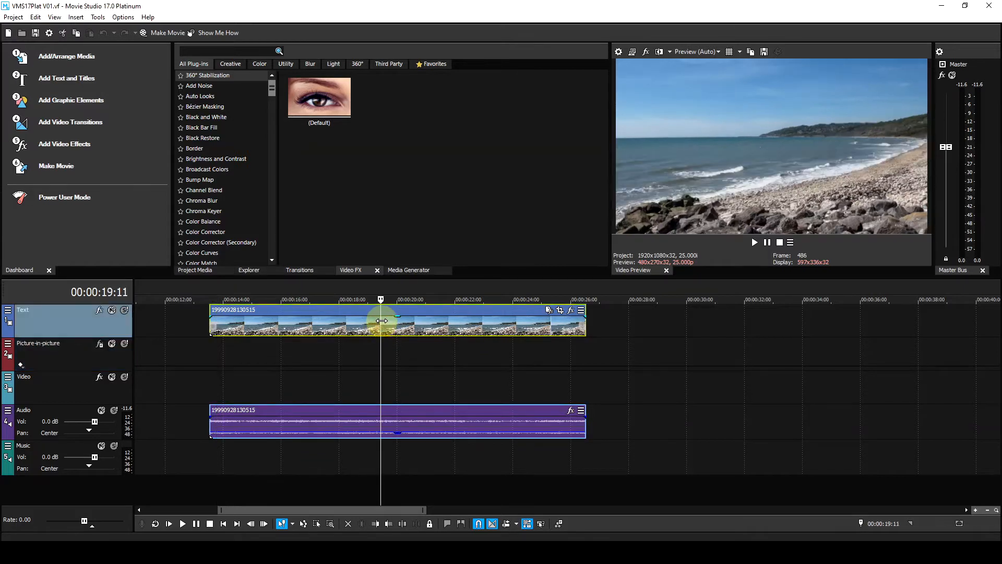
key("s")
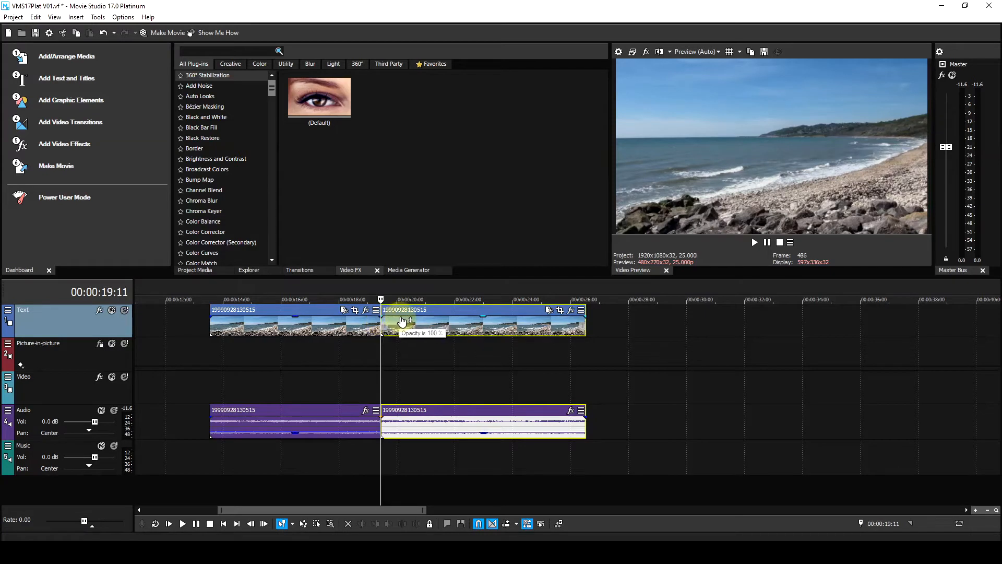
left_click_drag(406, 315, 425, 313)
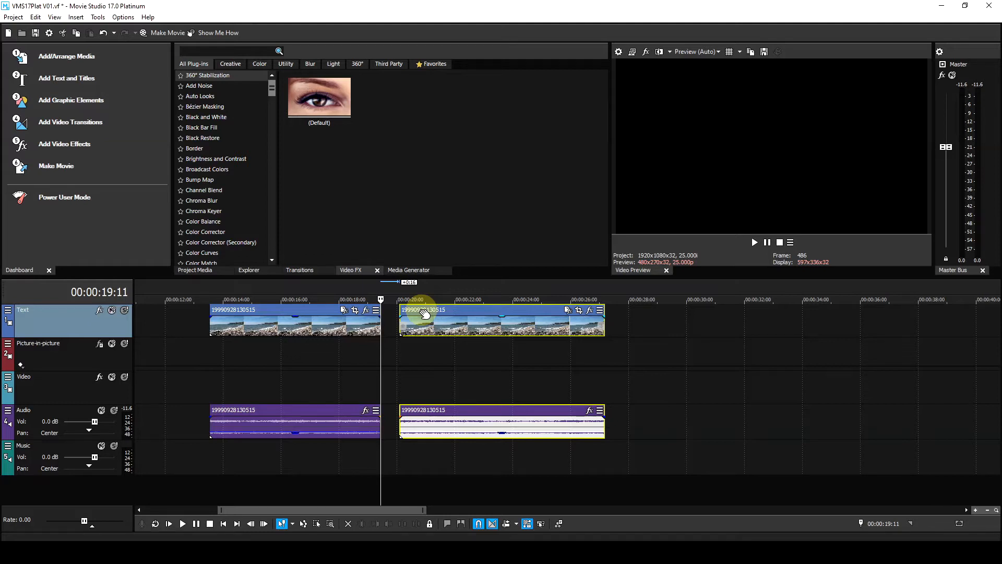
left_click_drag(424, 313, 424, 313)
left_click_drag(424, 313, 425, 314)
left_click_drag(425, 313, 425, 313)
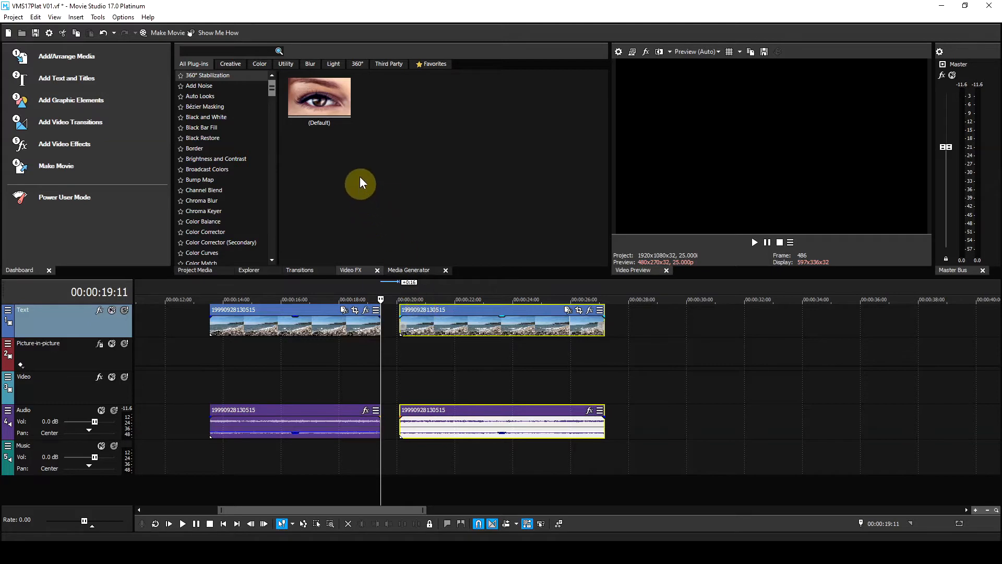
Apply the 100% Black and White preset to the second clip as an event effect and preview both clips.
left_click(227, 117)
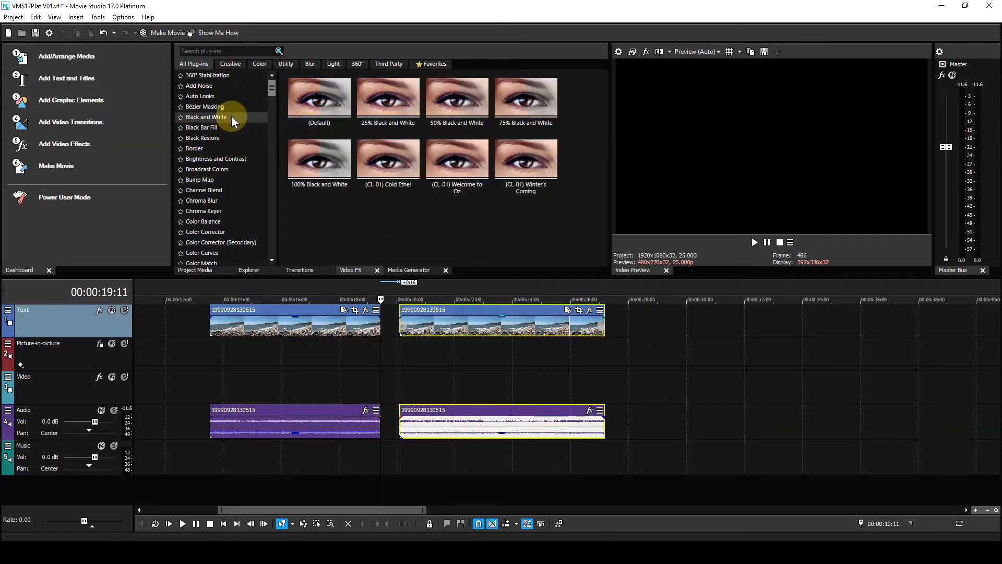
left_click_drag(321, 164, 531, 323)
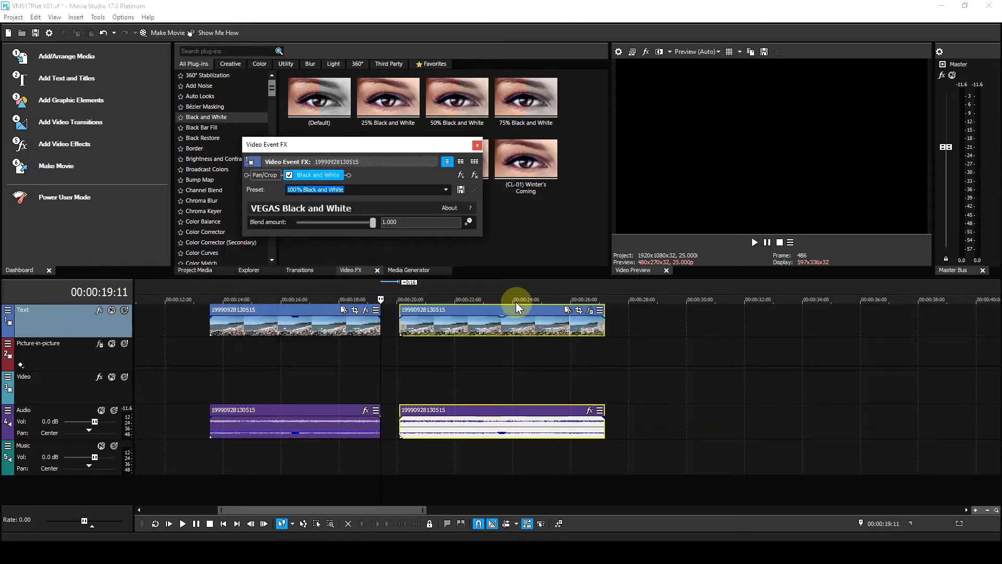
left_click(508, 290)
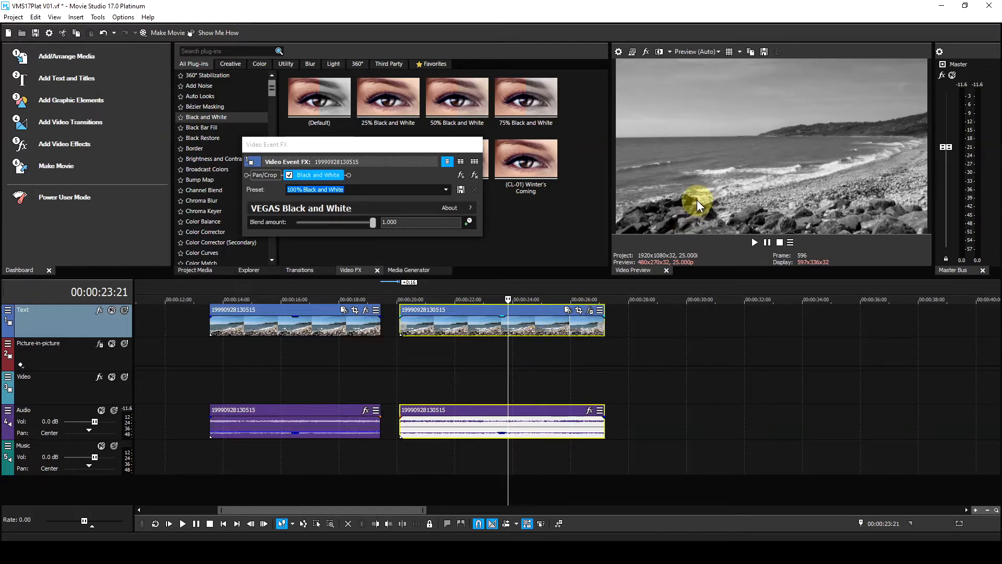
left_click(288, 287)
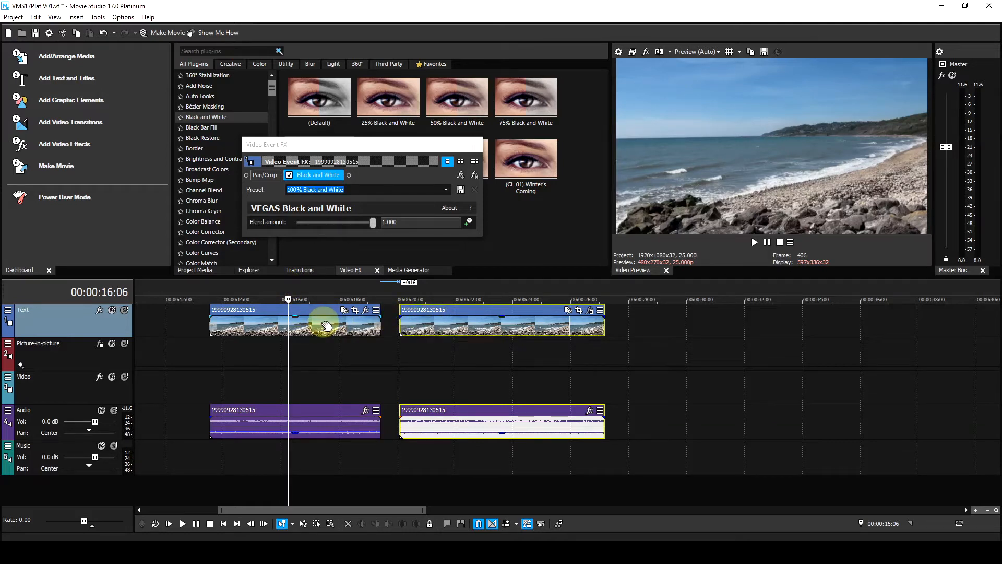
Remove the Black and White event effect from the second clip and preview both clips.
left_click(475, 175)
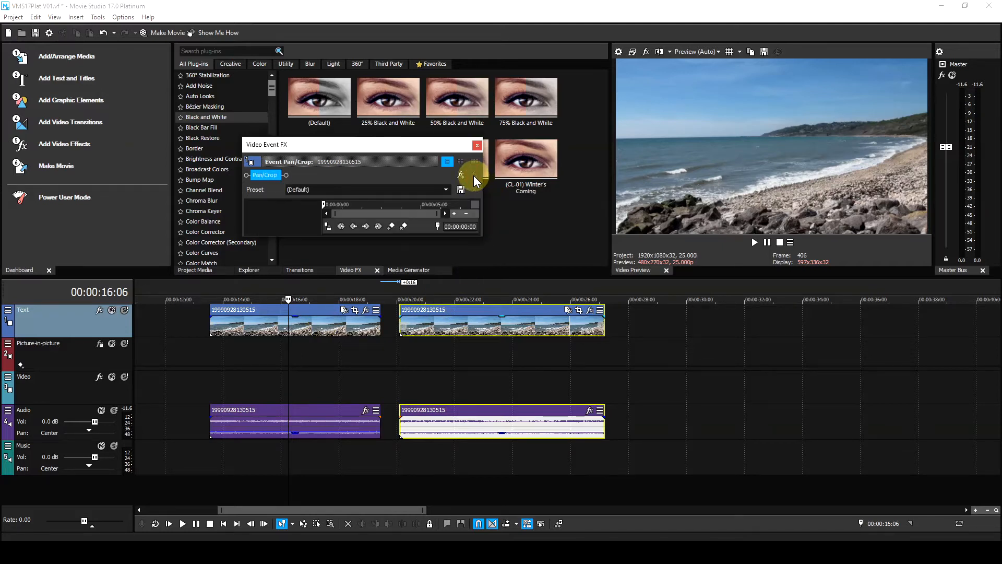
left_click(477, 146)
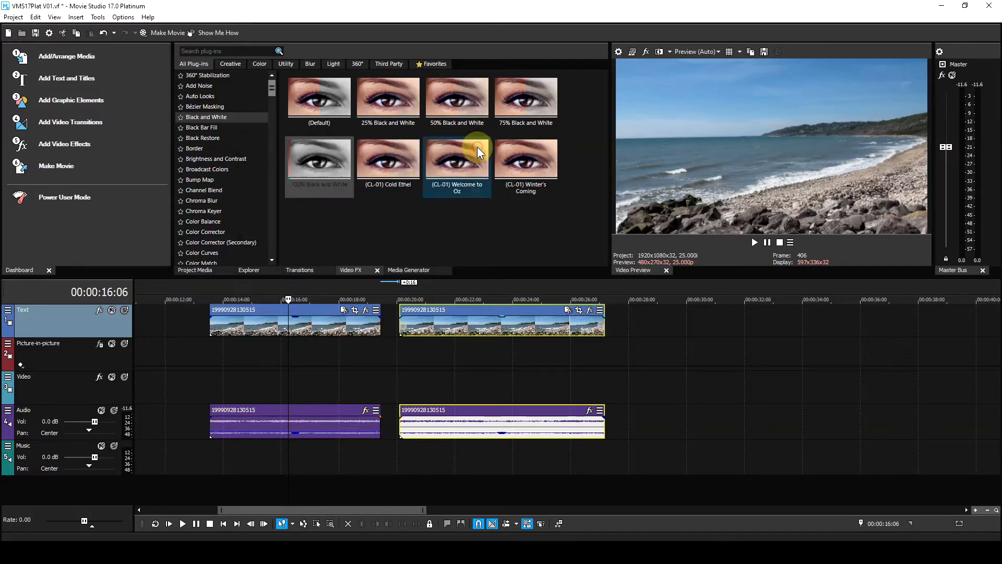
left_click(487, 286)
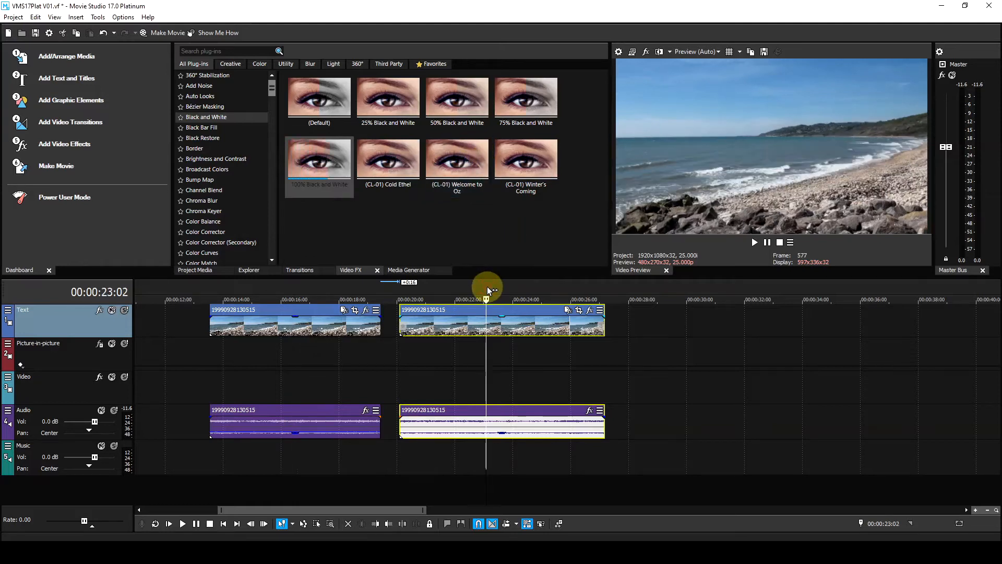
left_click(350, 289)
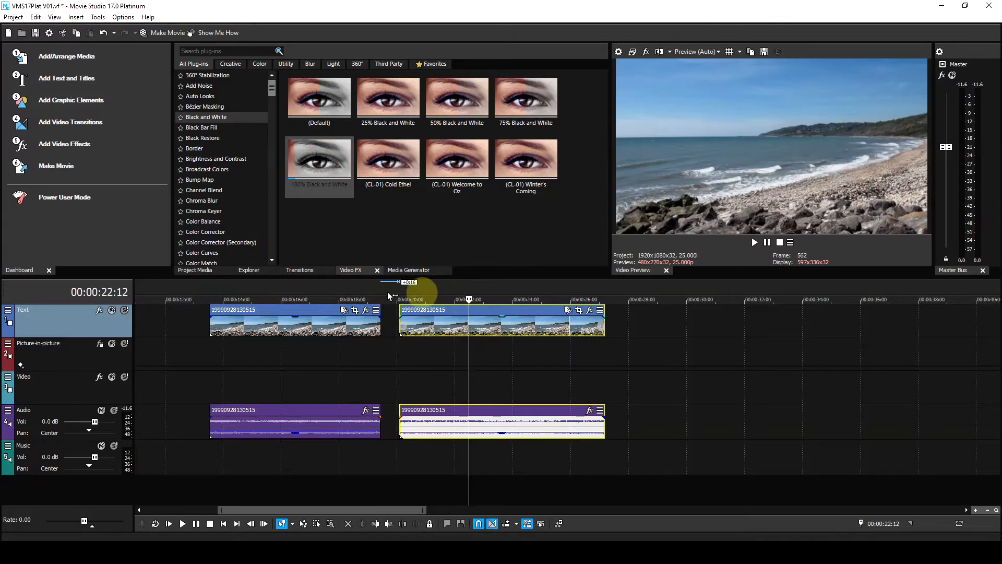
left_click(338, 295)
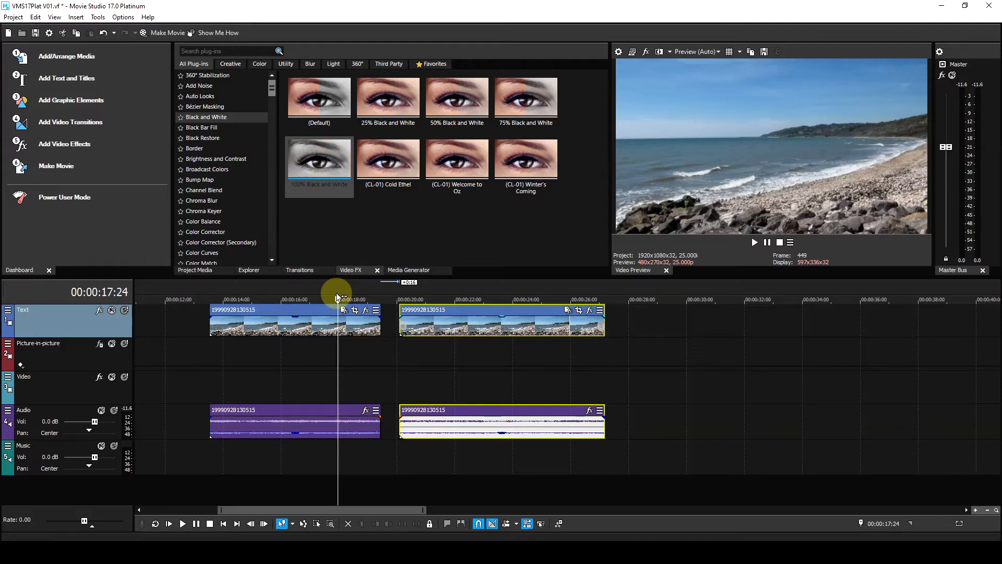
Add VEGAS Black and White as a media effect through the second video clip.
right_click(481, 310)
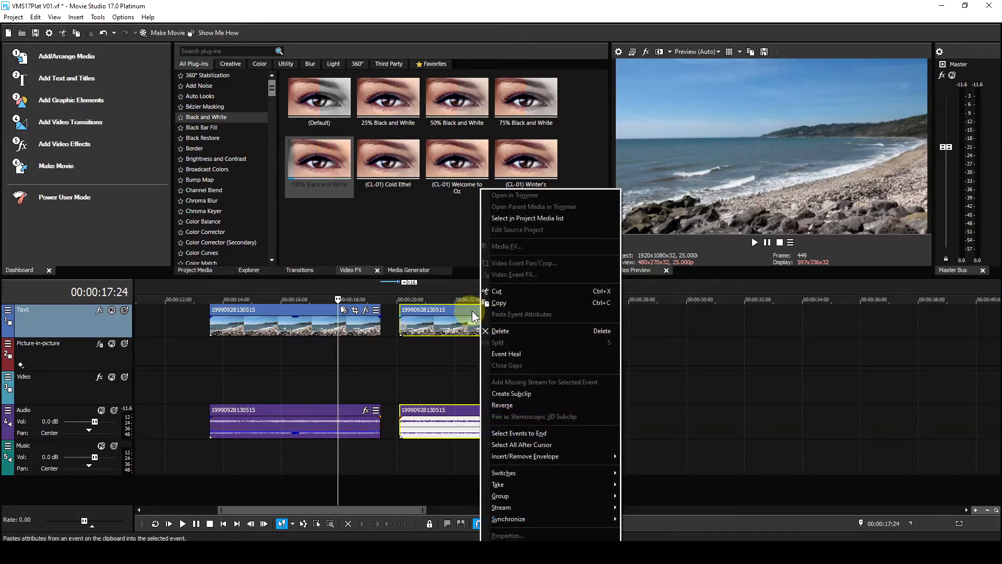
left_click(466, 311)
left_click(468, 311)
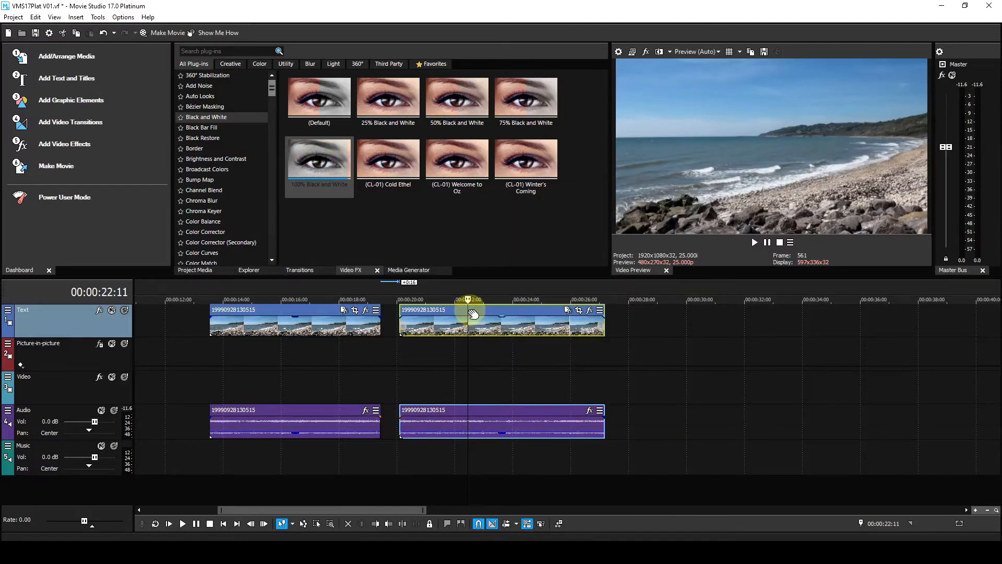
right_click(478, 312)
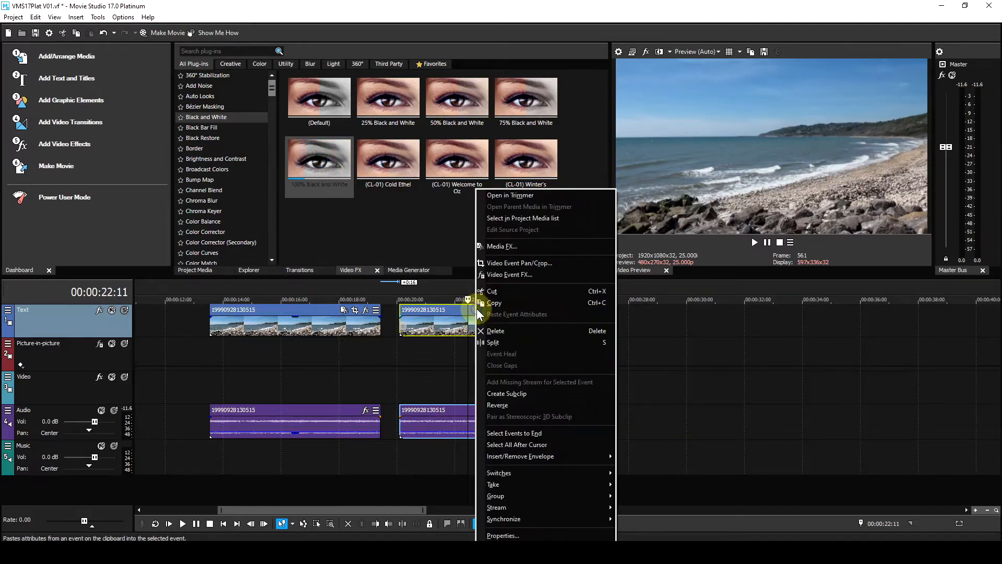
left_click(508, 248)
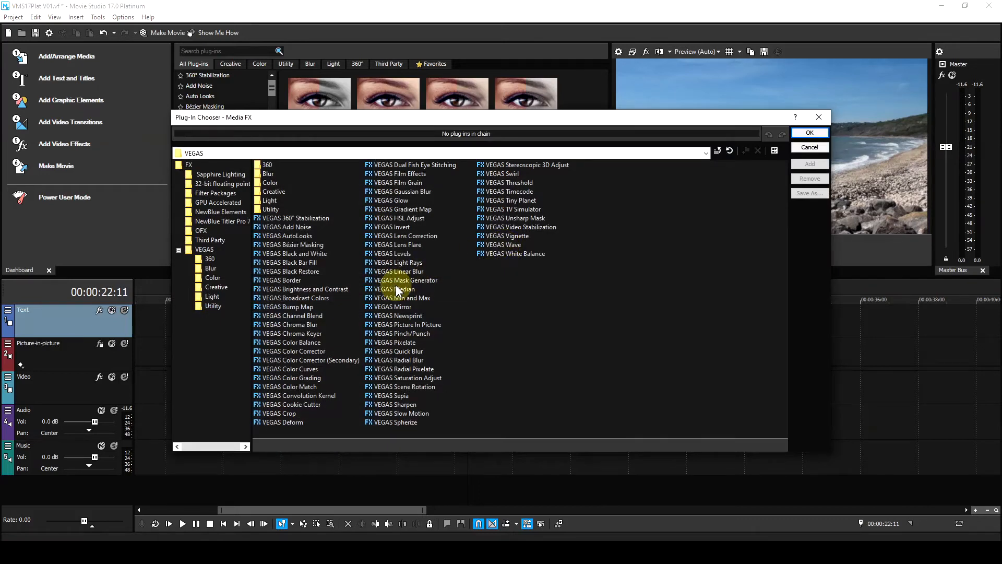
left_click(289, 251)
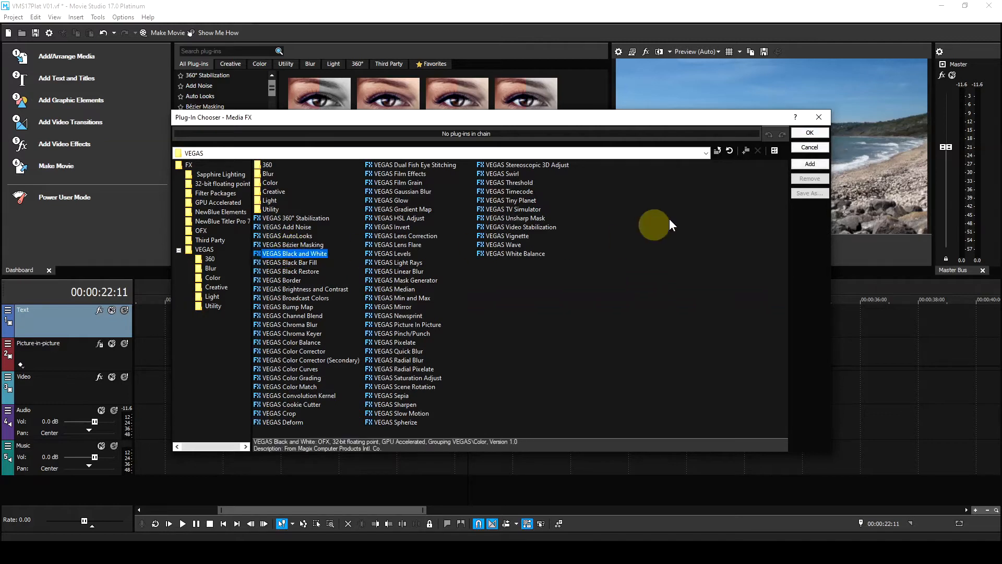
left_click(809, 132)
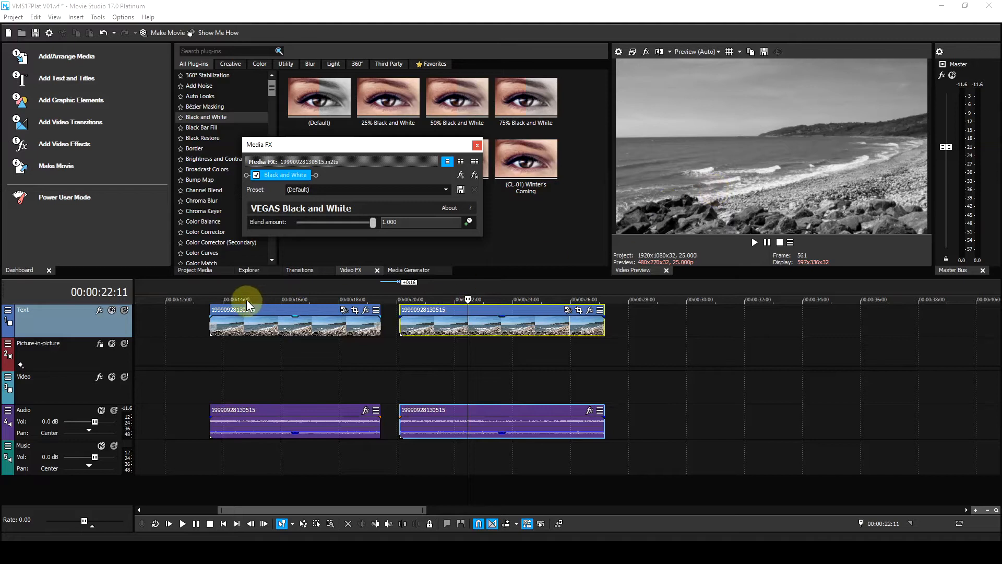
Preview the first clip at 00:00:16:07 and remove the Black and White media effect.
left_click(289, 287)
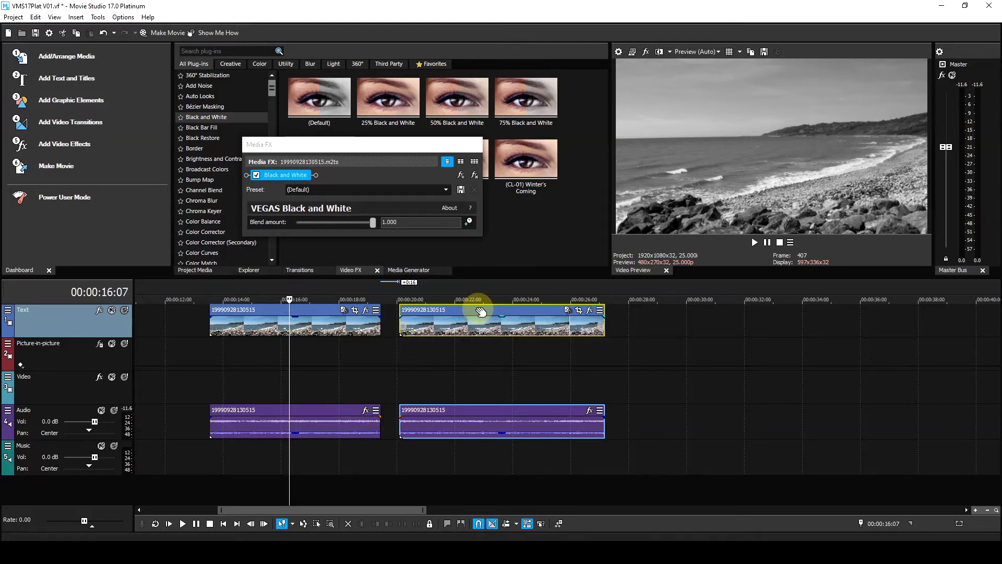
left_click(475, 177)
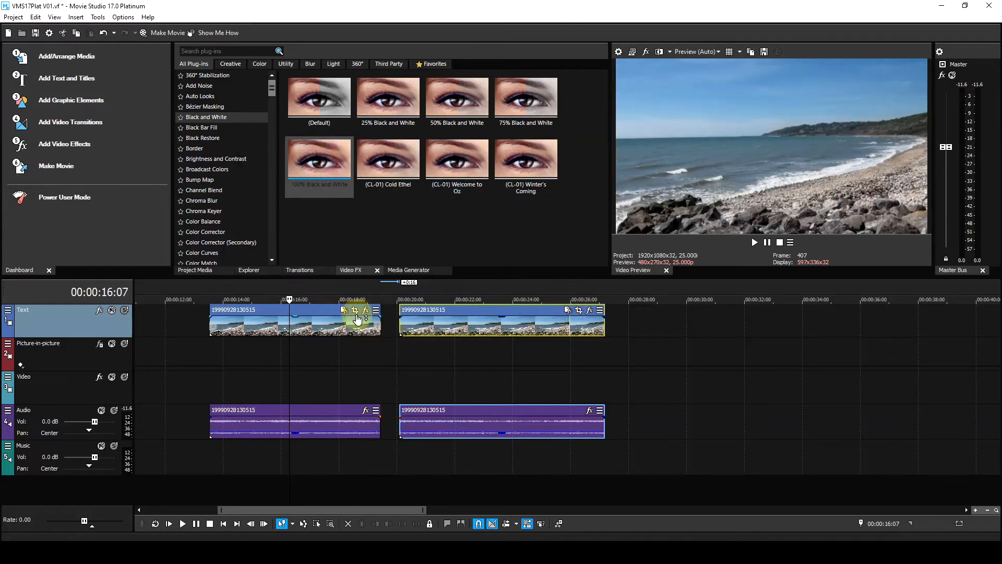
Rejoin the two clips with Event Heal and trim the end of the joined clip by 16 frames.
left_click(332, 312, "shift")
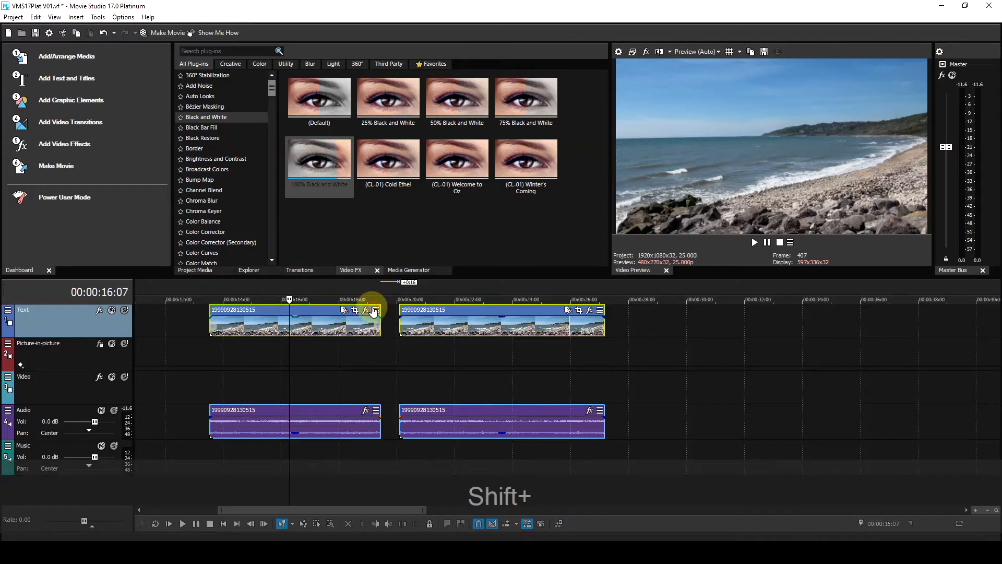
left_click(449, 315)
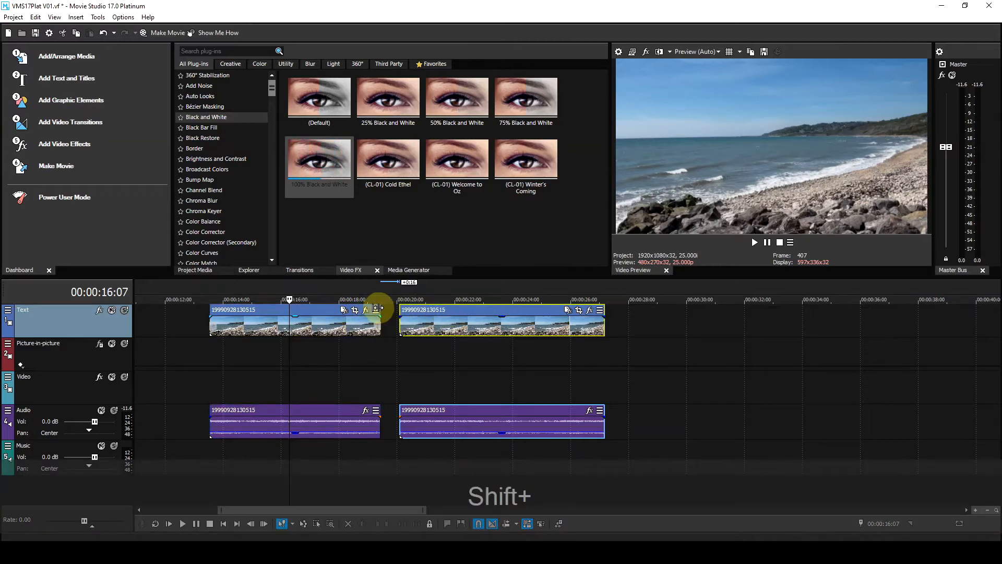
left_click(326, 312, "shift")
right_click(326, 309)
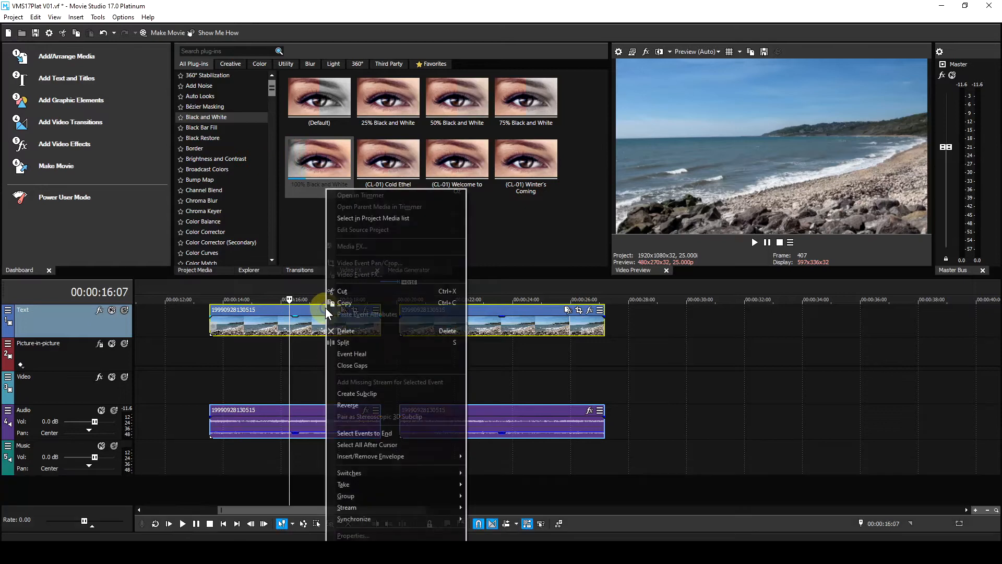
left_click(355, 353)
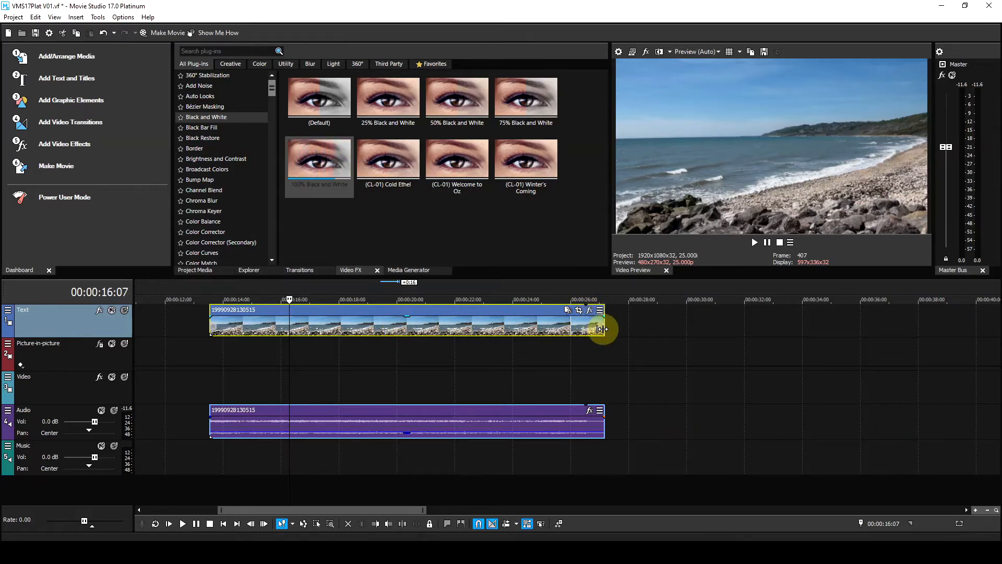
left_click_drag(604, 326, 591, 324)
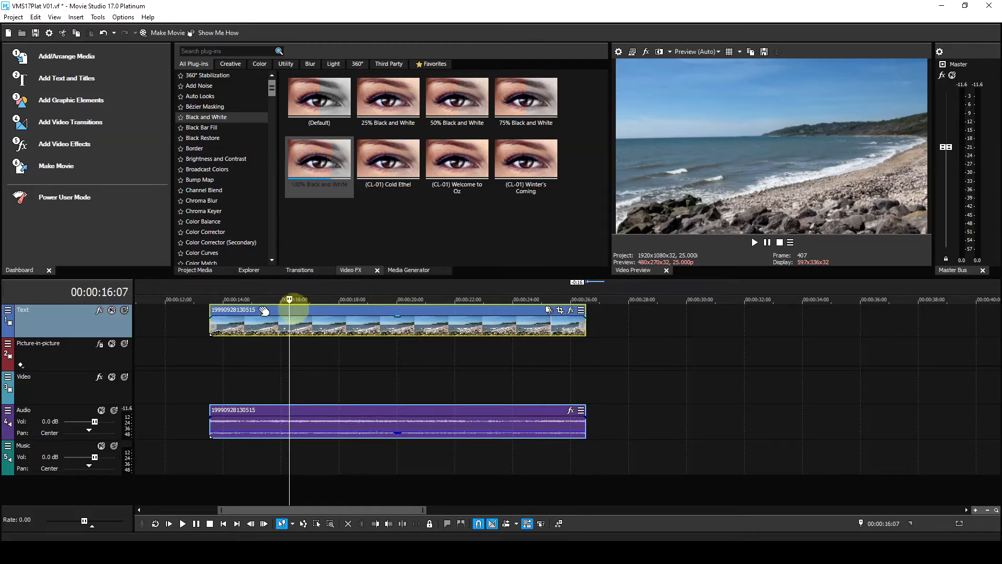
Play the rejoined clip briefly from 00:00:14:11 and trim its start by about 8 frames.
left_click(236, 296)
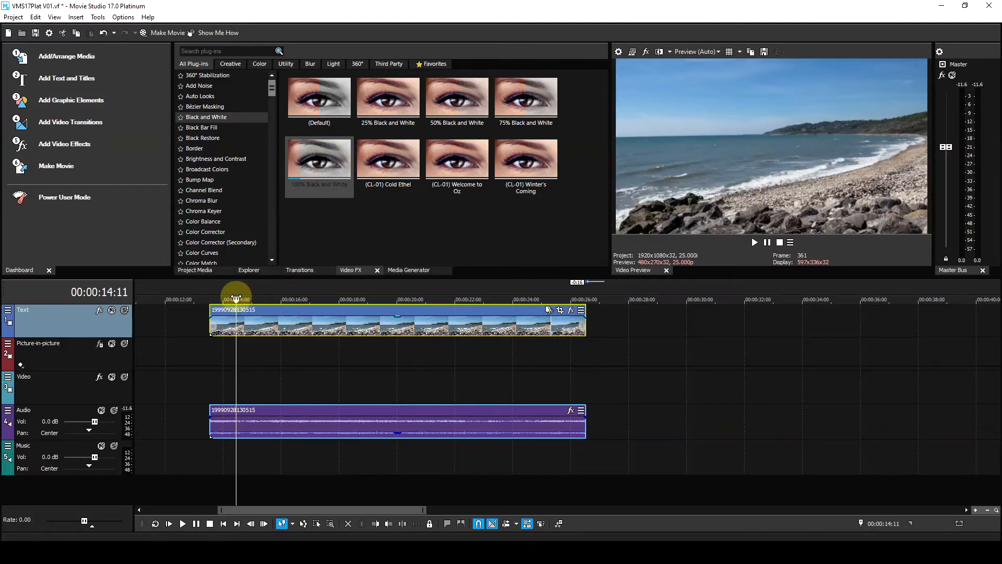
key("space")
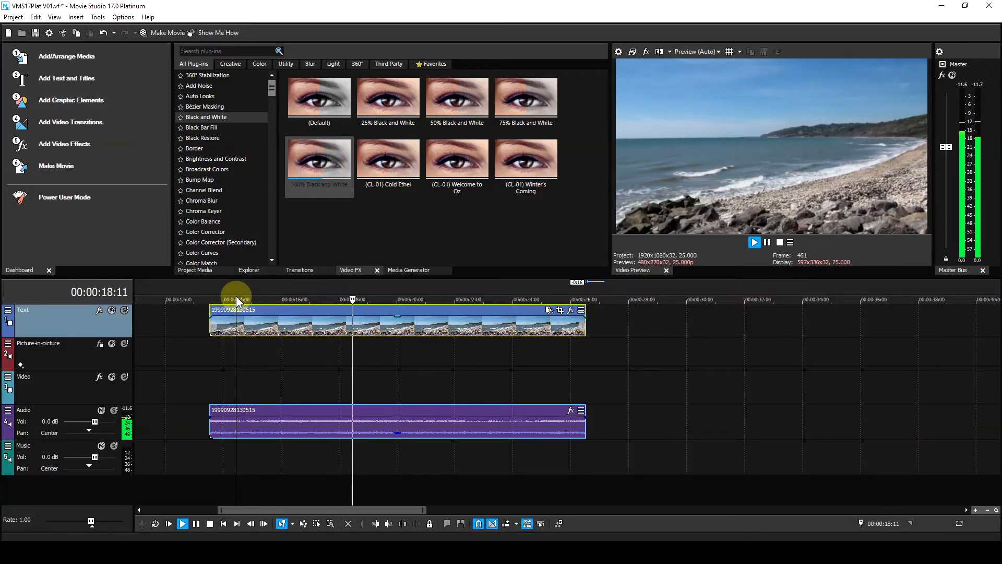
key("space")
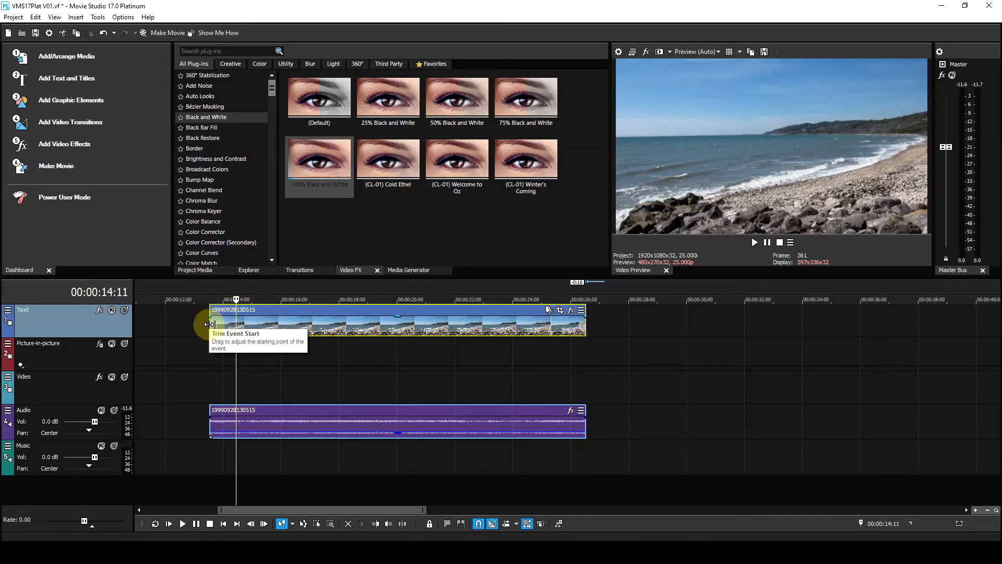
left_click_drag(209, 324, 218, 326)
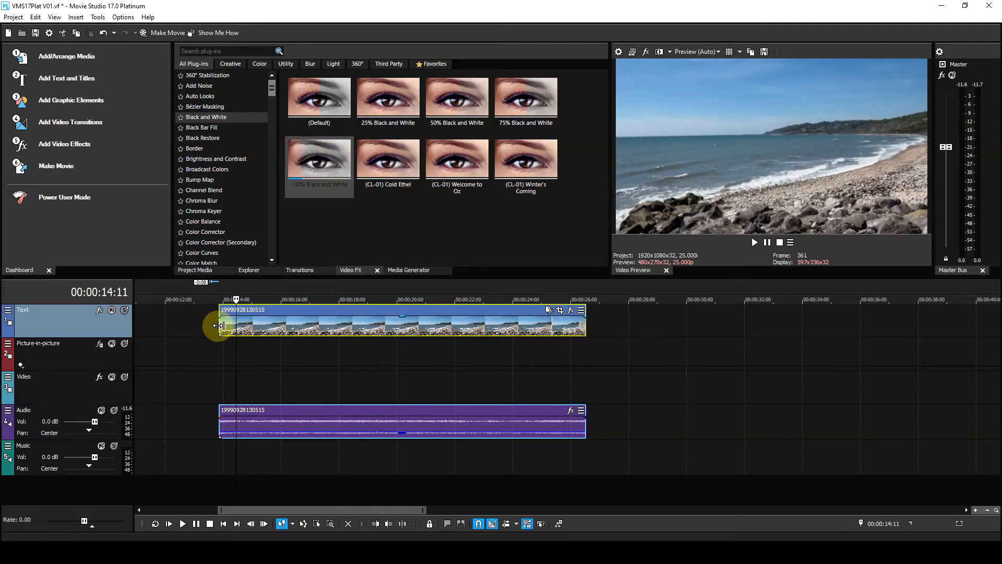
Examine the clip's final frames one by one from 00:00:25:19 to the clip's end.
left_click(564, 289)
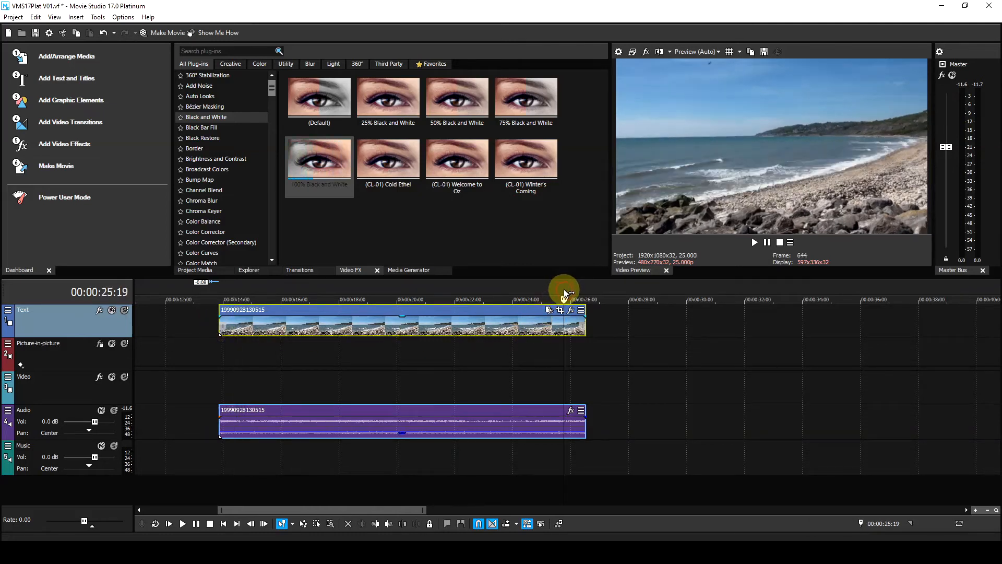
key("Right")
key("Right")
key("Right")
key("Right")
key("Right")
key("Right")
key("Right")
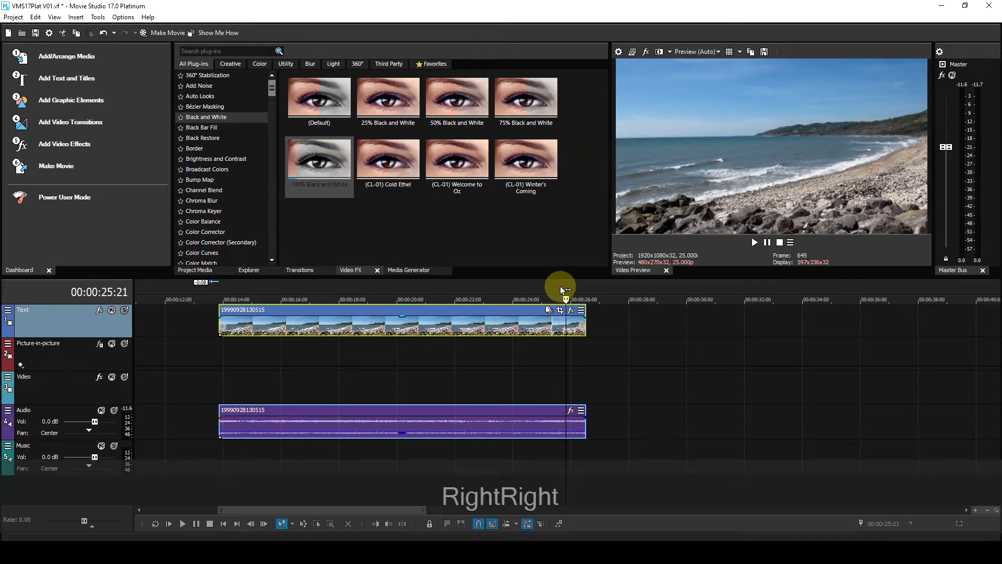
key("Right")
key("Right")
key("Right")
key("Right")
key("Right")
key("Right")
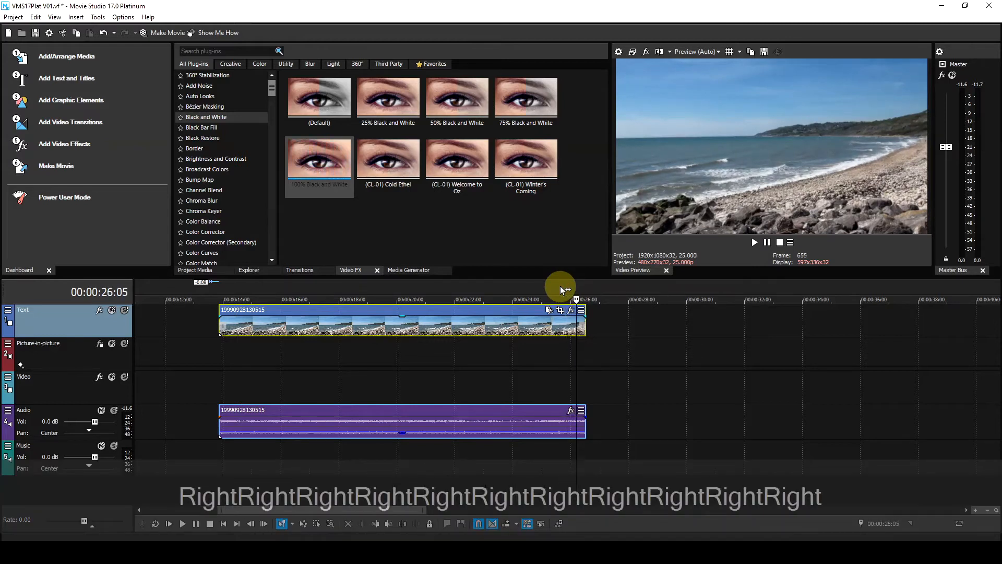
key("Right")
key("Right")
key("Right")
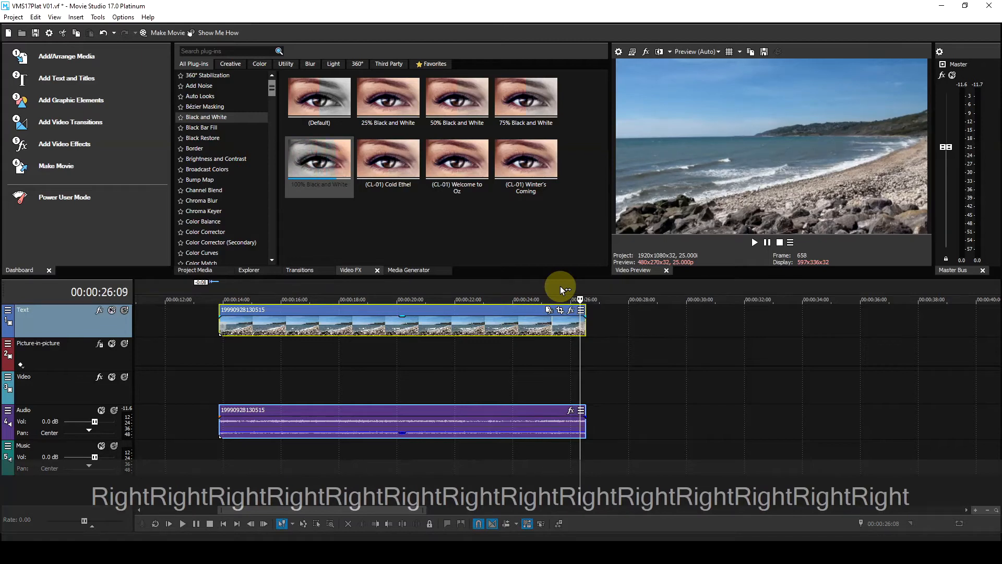
key("Right")
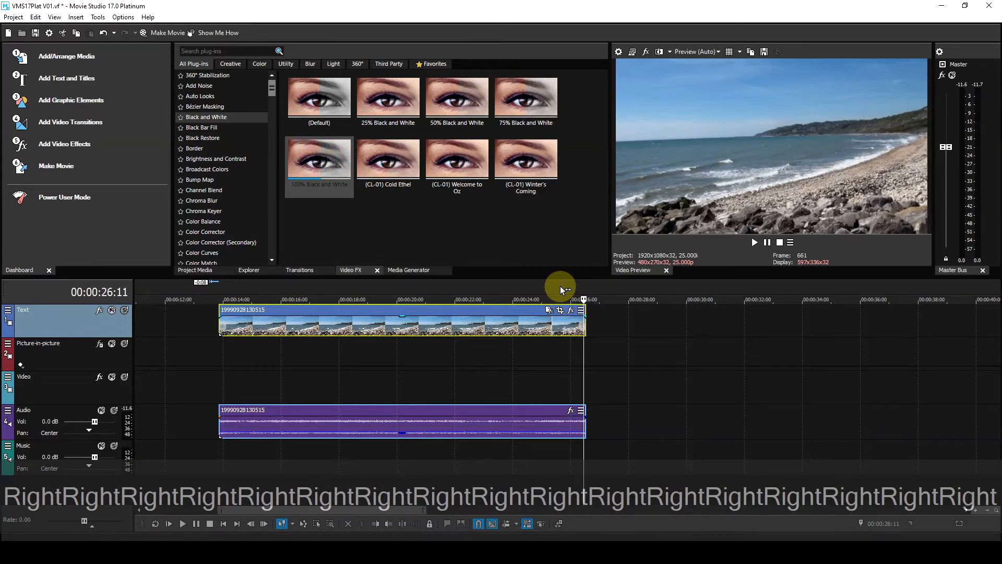
key("Right")
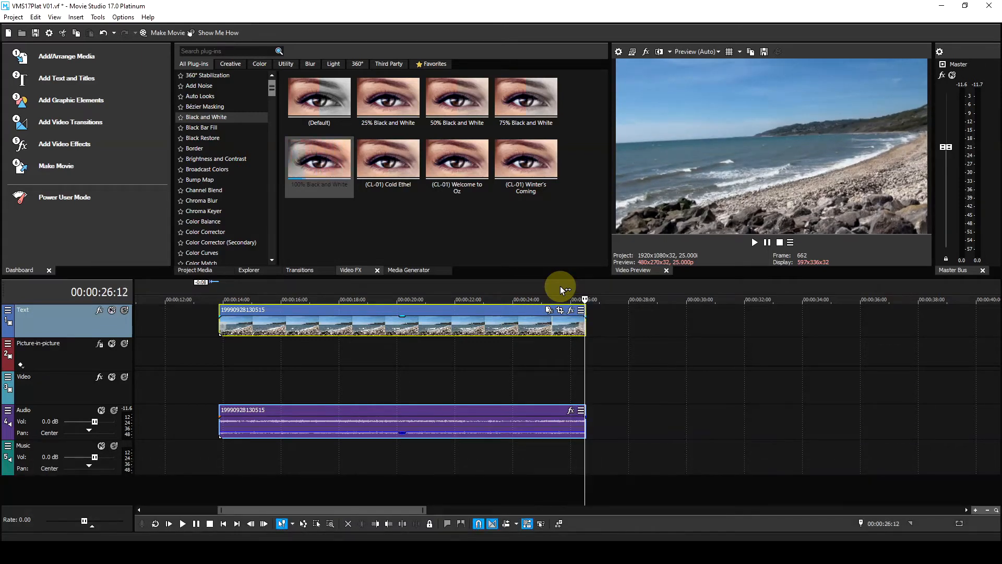
Step back to 00:00:26:03, trim 14 frames off the clip's end, and create a subclip from the trimmed video event.
key("Left")
key("Left")
key("Left")
key("Left")
key("Left")
key("Left")
key("Left")
key("Left")
key("Left")
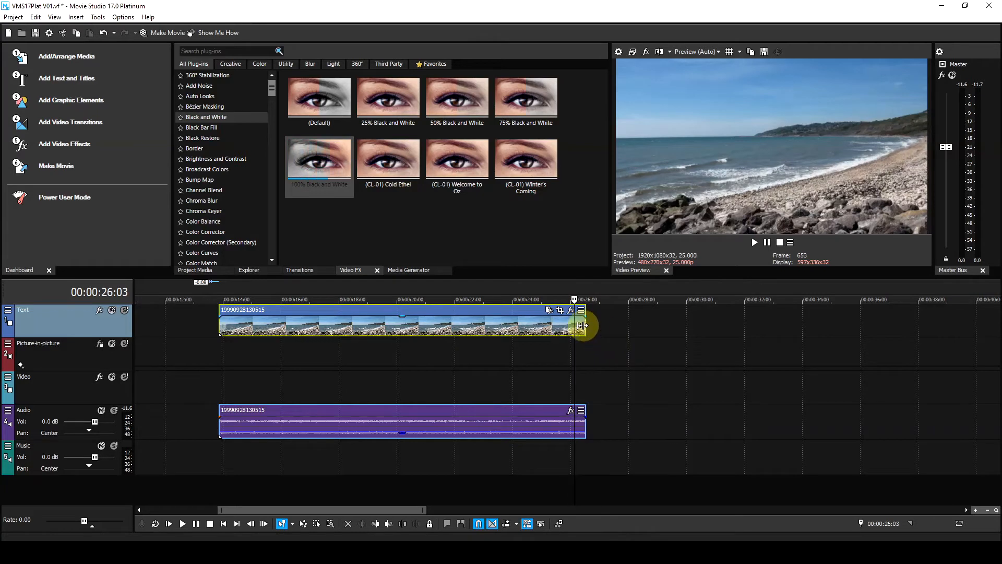
left_click_drag(584, 326, 560, 330)
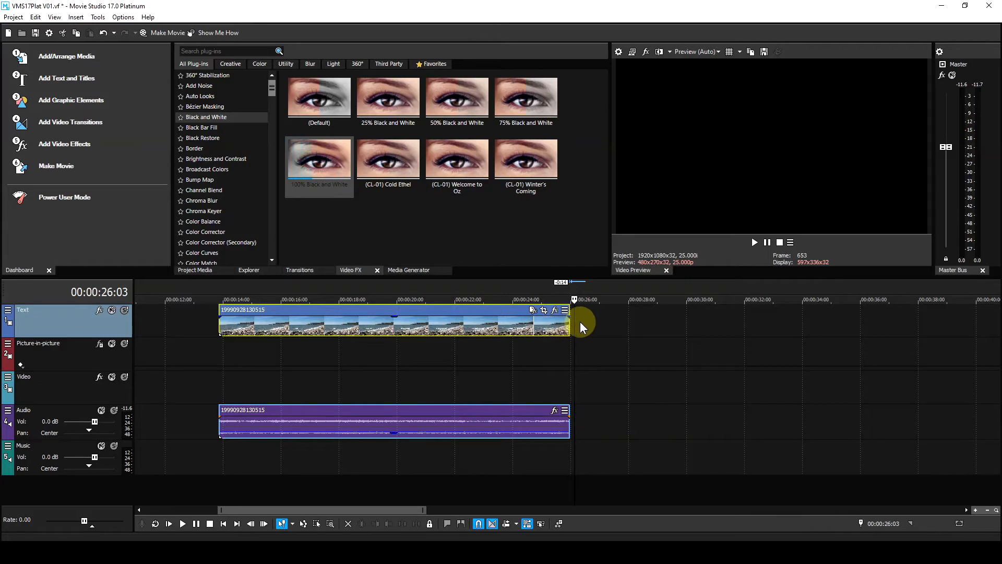
right_click(474, 311)
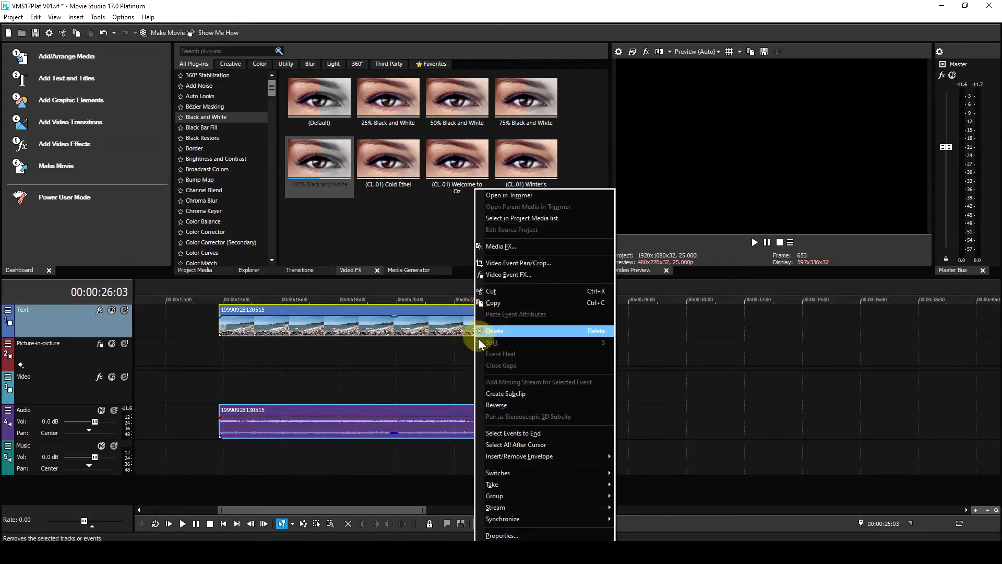
left_click(493, 392)
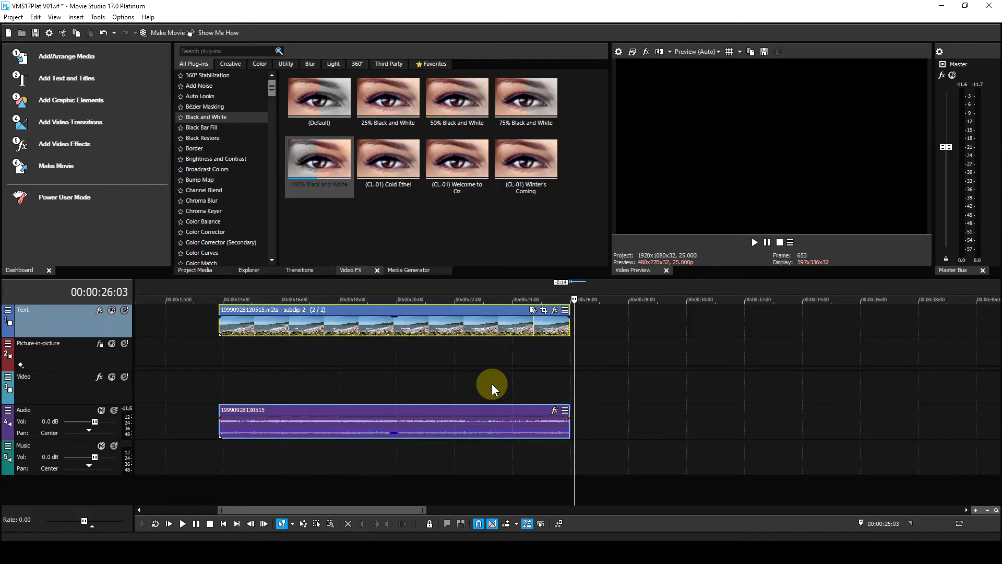
Add VEGAS Video Stabilization as a media effect to the video subclip.
left_click(431, 319)
right_click(459, 312)
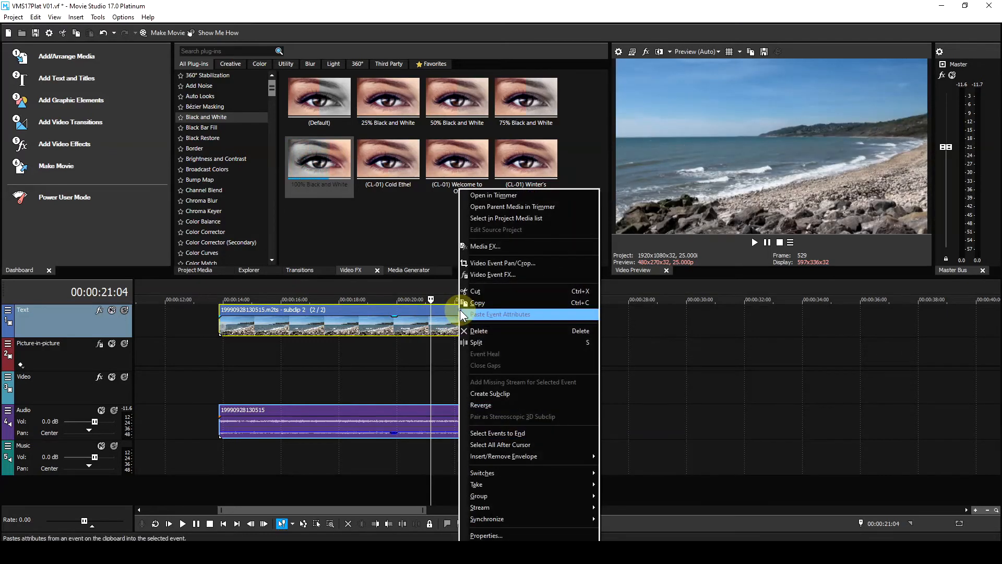
left_click(499, 246)
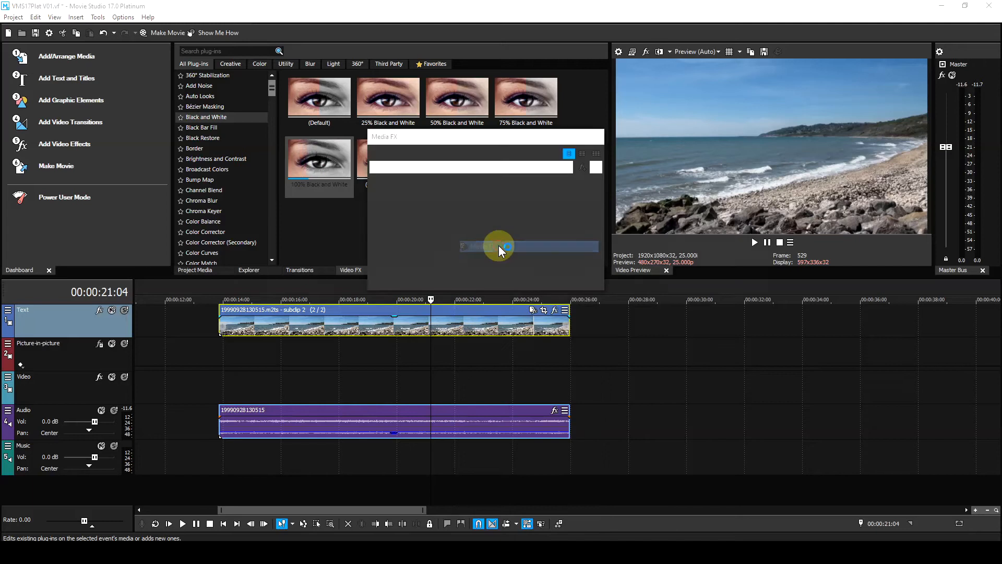
left_click(534, 228)
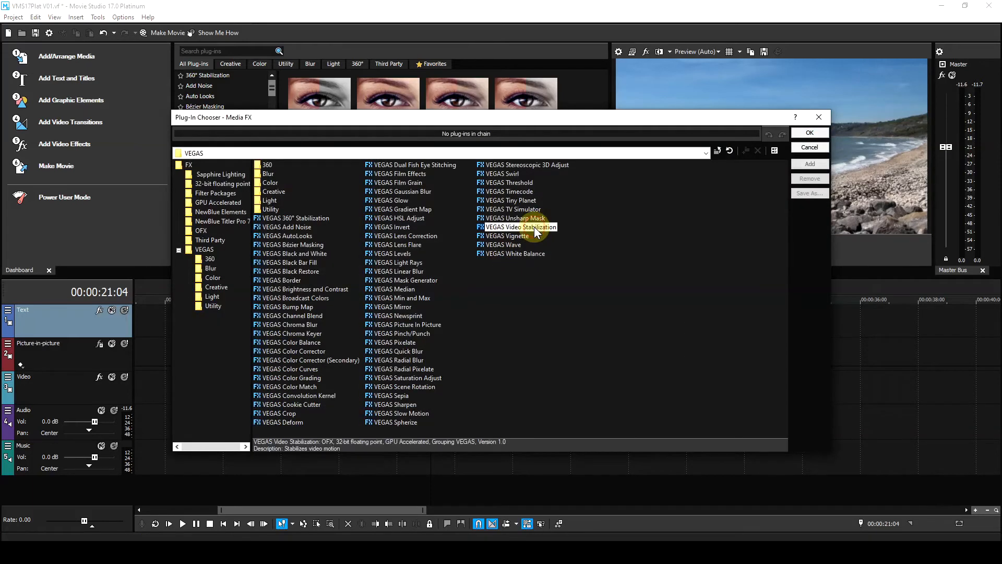
left_click(808, 132)
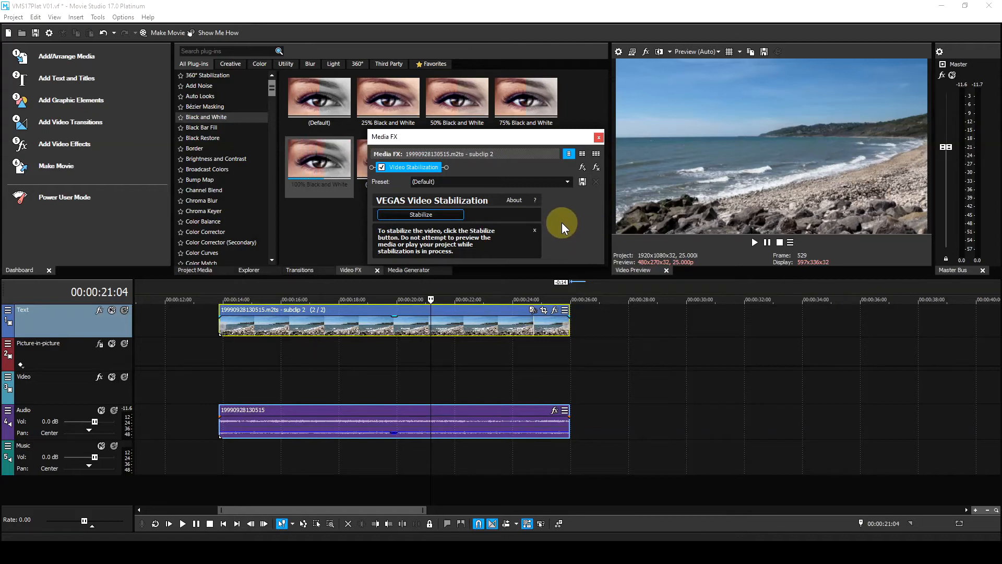
Choose the Freeze Motion preset for Video Stabilization and stabilize the subclip.
left_click(567, 182)
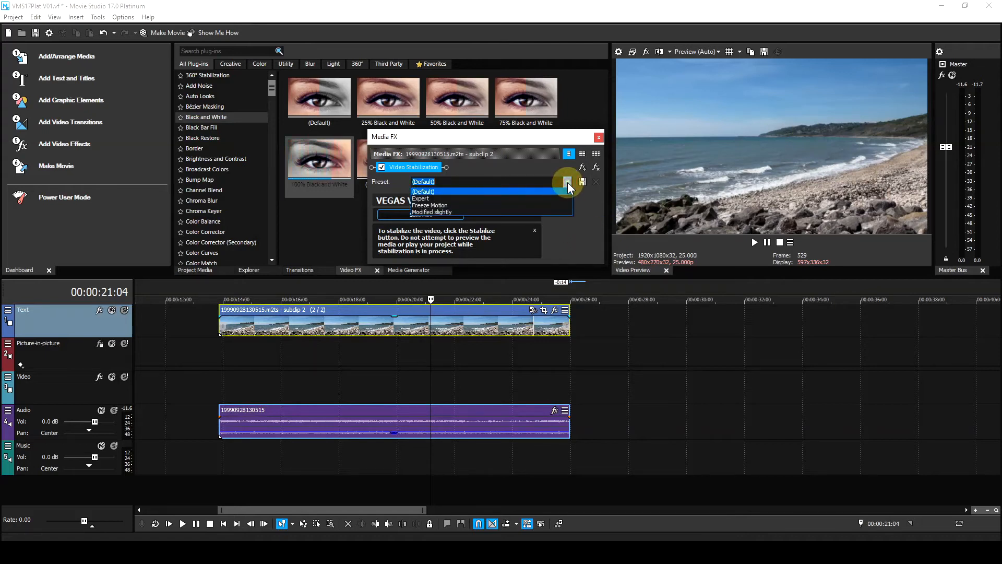
left_click(452, 205)
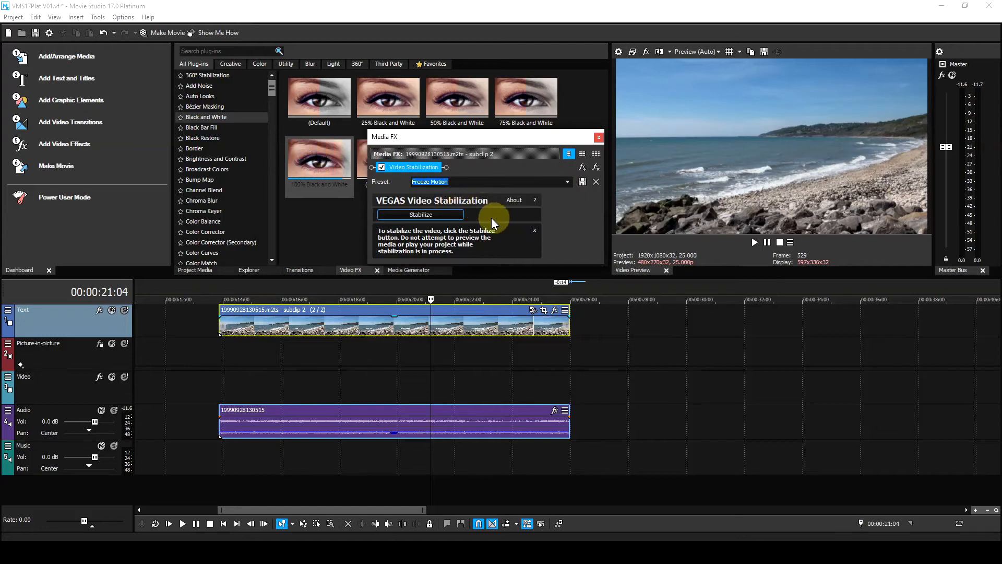
left_click(428, 212)
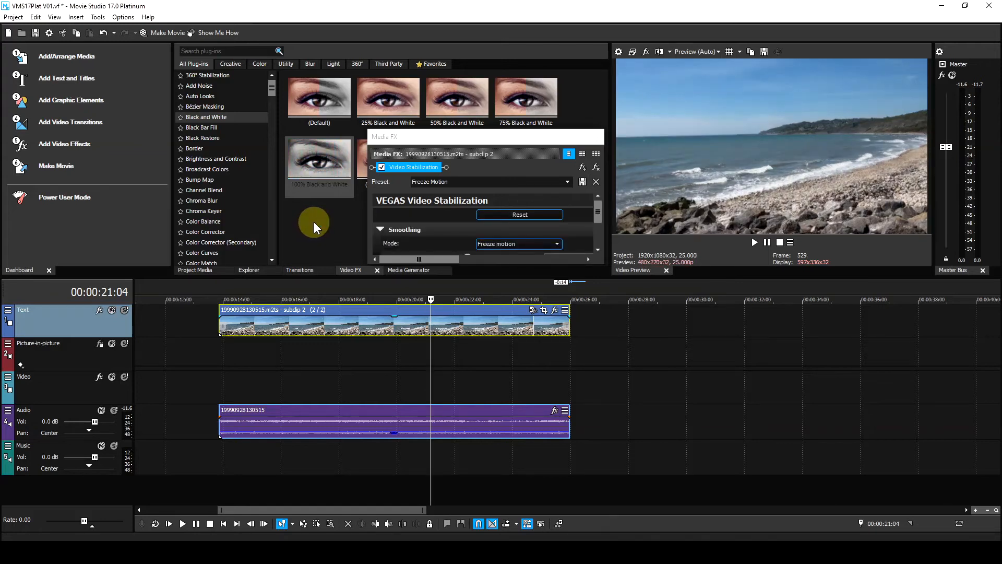
Play the stabilized subclip from its start at 00:00:13:21 and remove the Video Stabilization media effect.
left_click_drag(502, 265, 505, 290)
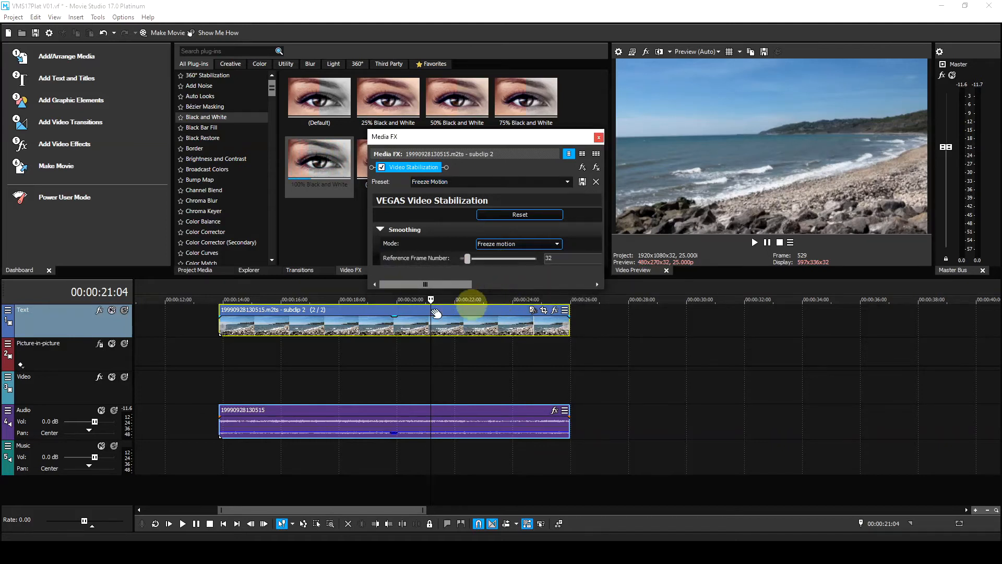
left_click_drag(219, 288, 220, 287)
left_click(219, 290)
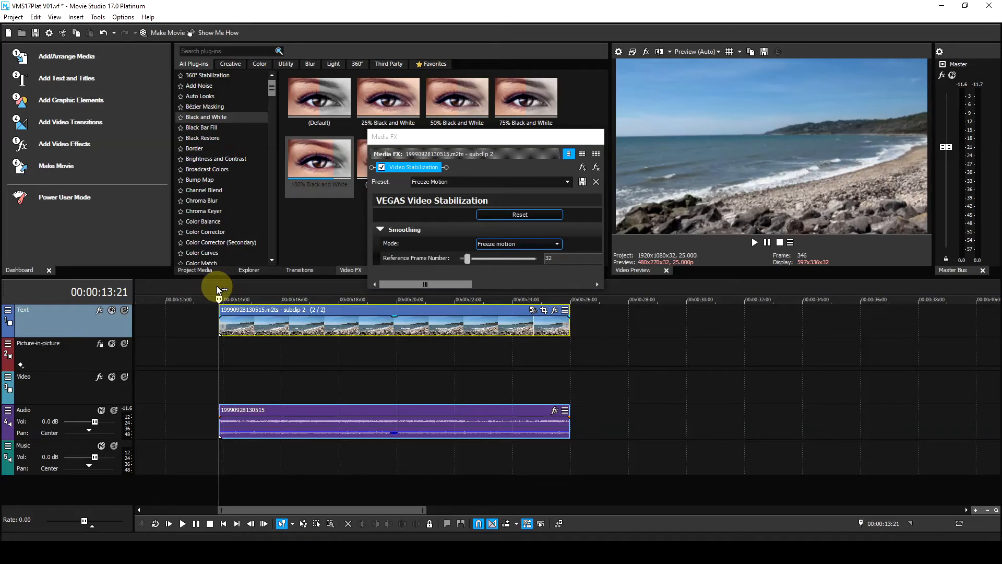
key("space")
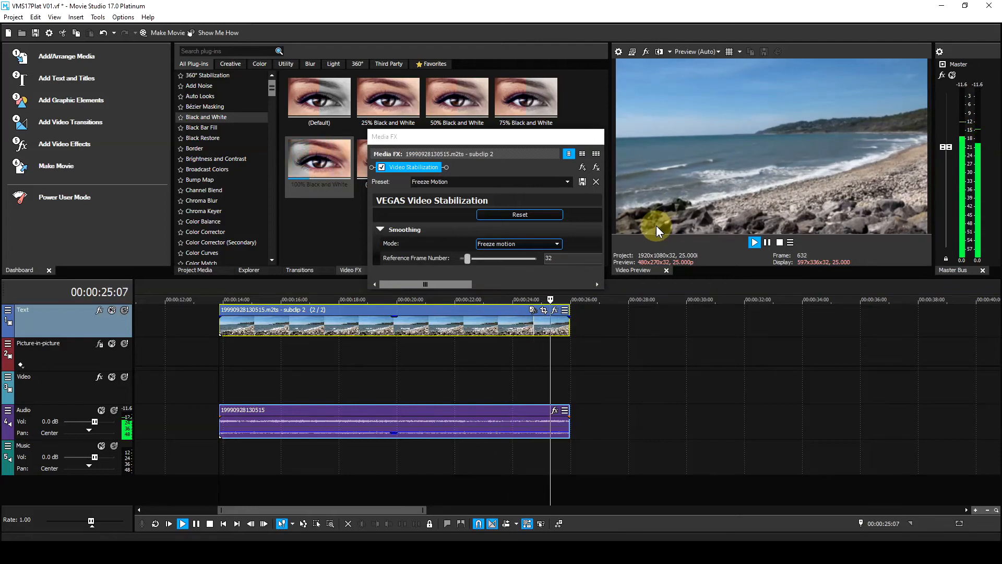
key("space")
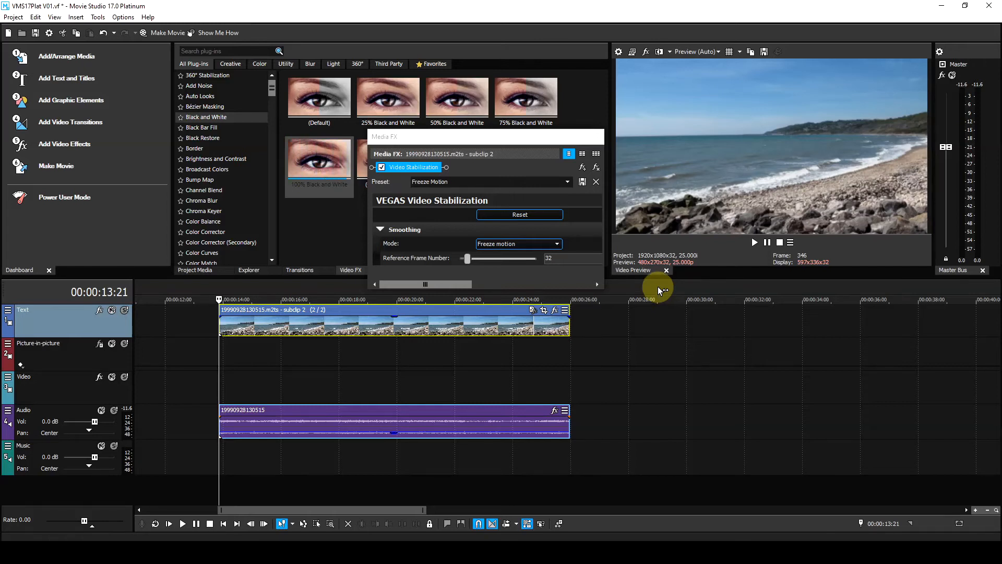
left_click(596, 167)
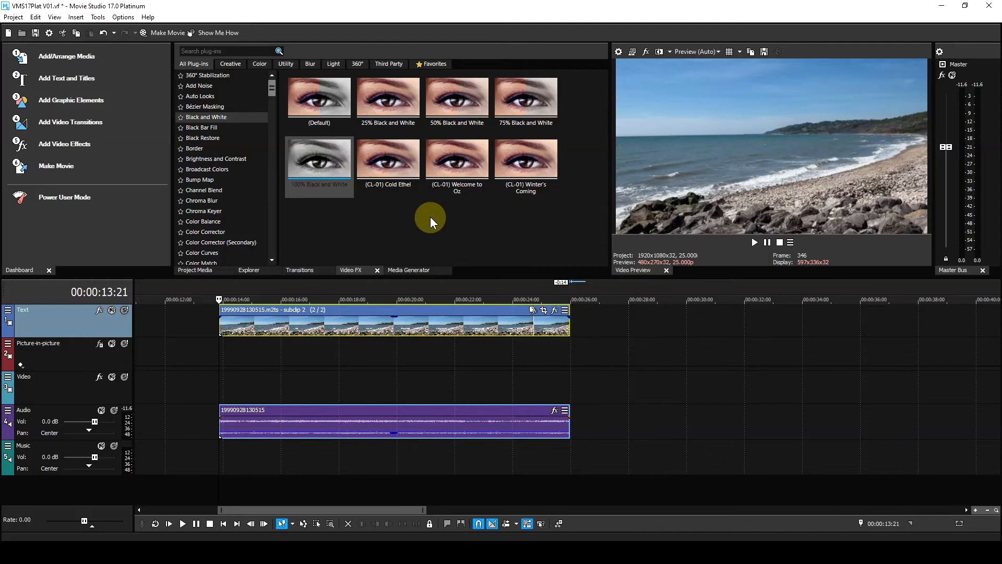
Try to apply the default Bézier Masking preset to the video clip as an event effect.
left_click(208, 108)
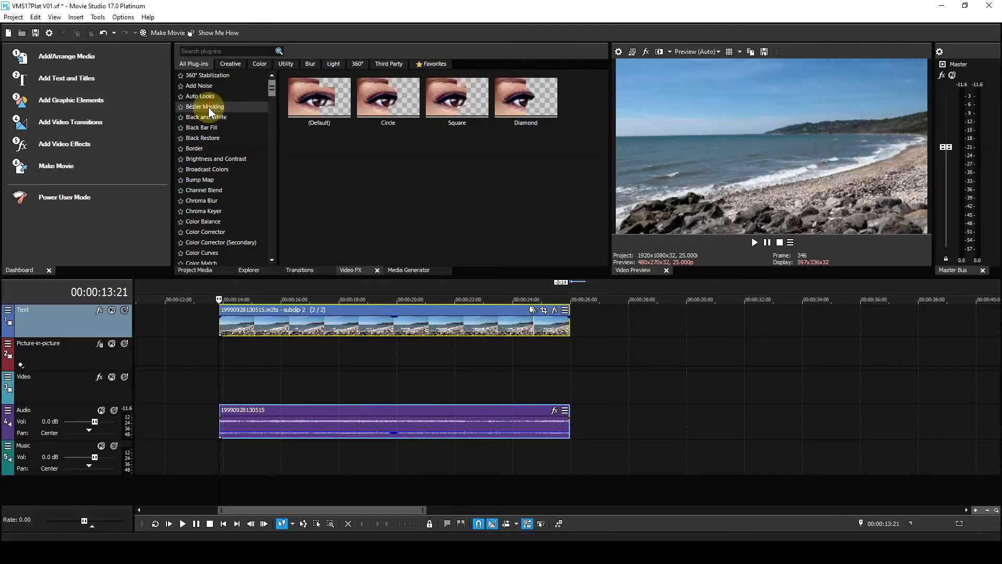
left_click(321, 96)
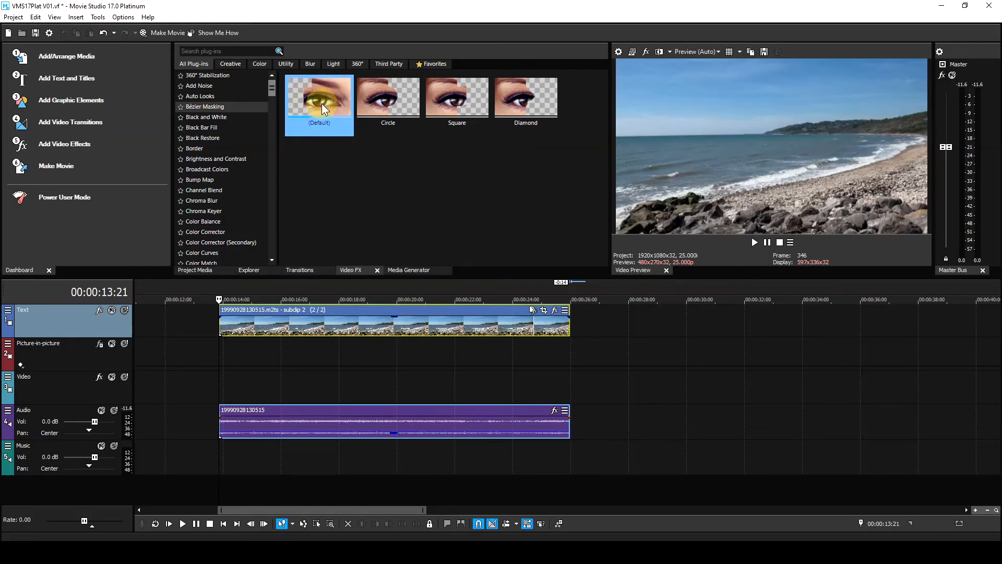
left_click_drag(321, 104, 487, 320)
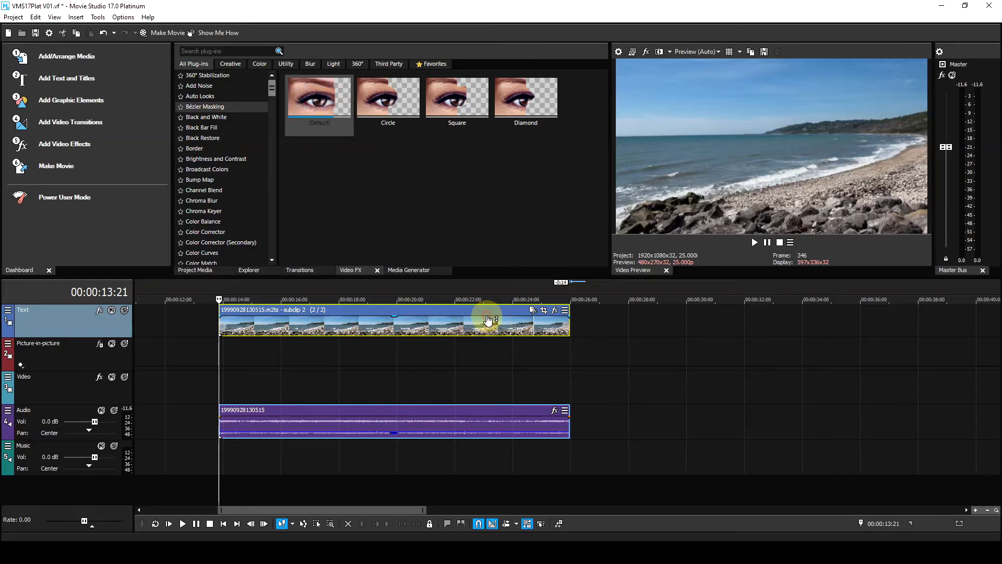
Add VEGAS Bézier Masking as a media effect to the video subclip.
right_click(493, 309)
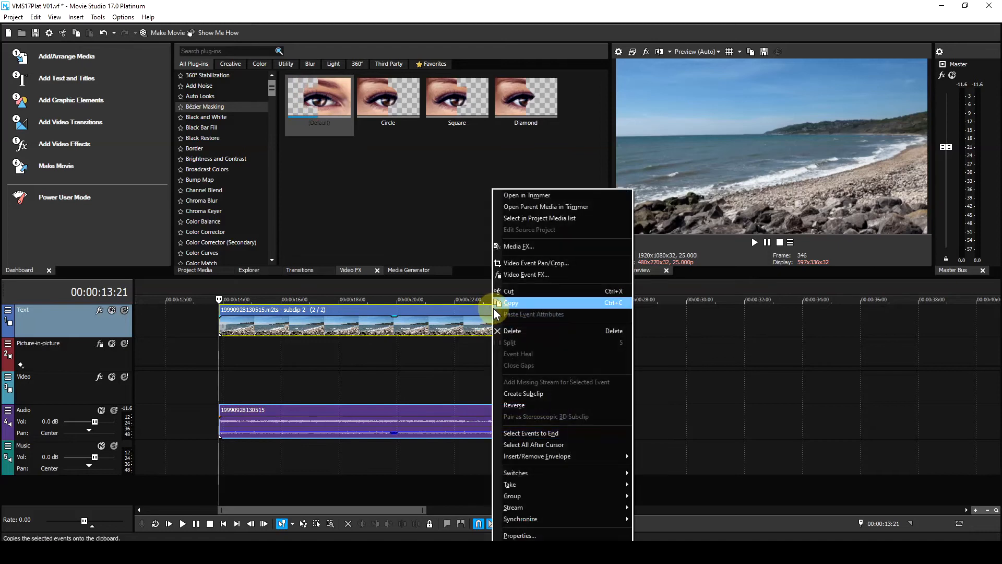
left_click(514, 246)
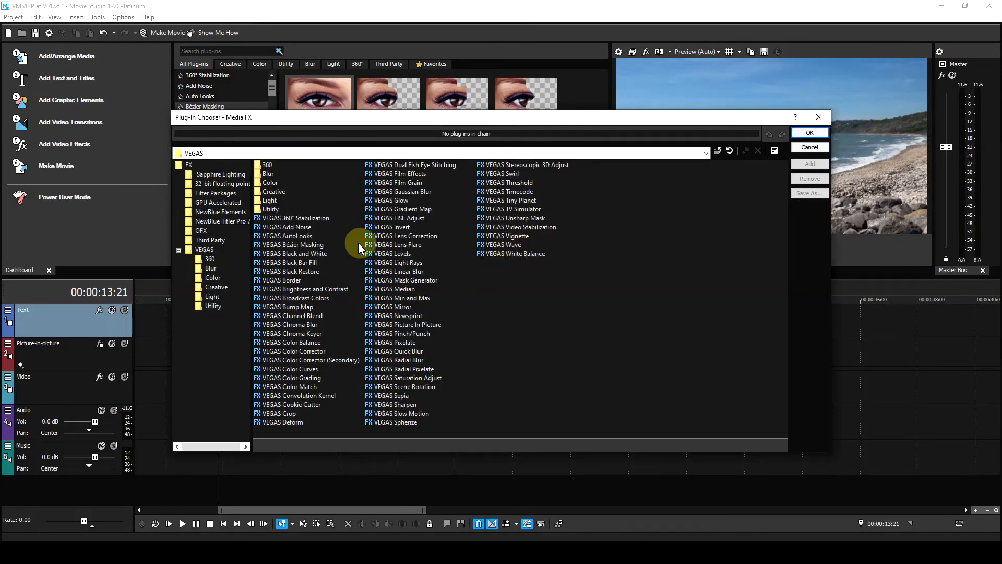
left_click(323, 244)
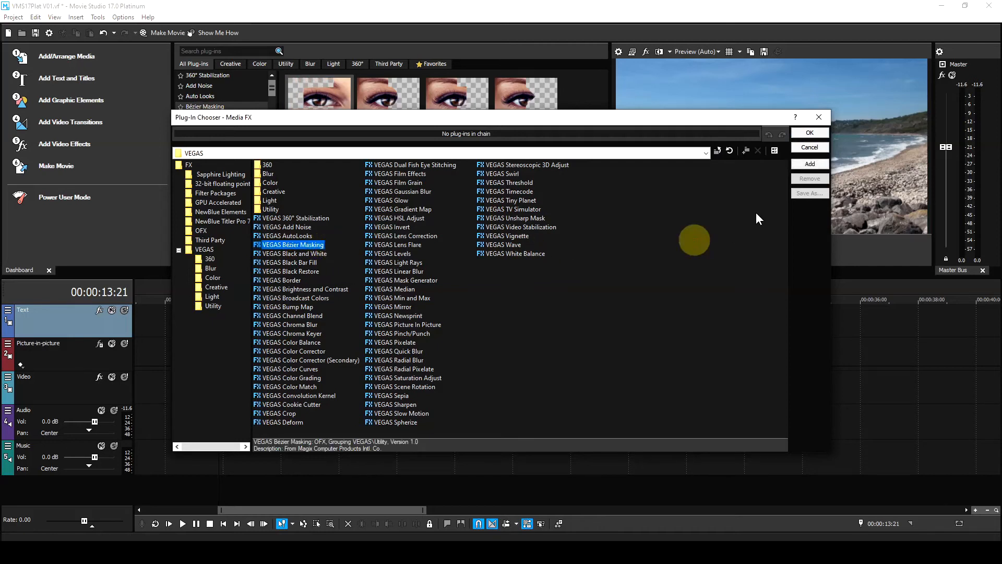
left_click(810, 132)
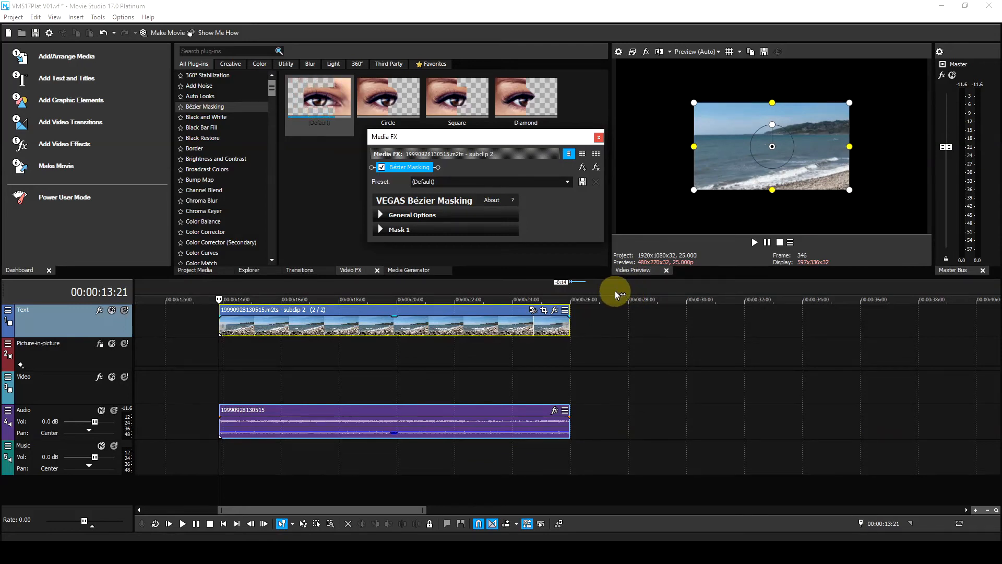
Expand the Bézier Masking general options and raise the Blend to about 0.408.
left_click(392, 216)
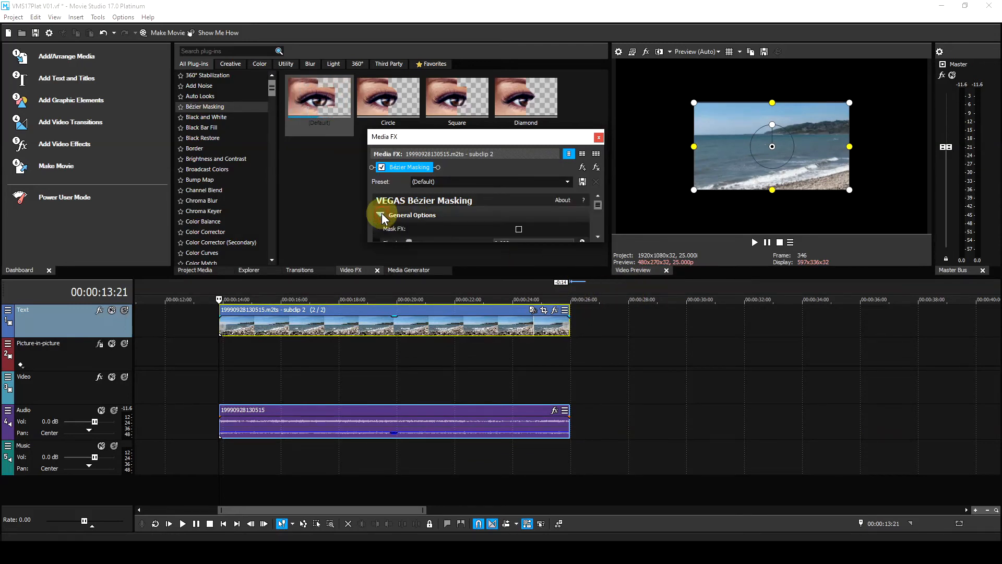
left_click_drag(465, 242, 465, 280)
left_click_drag(408, 246, 440, 245)
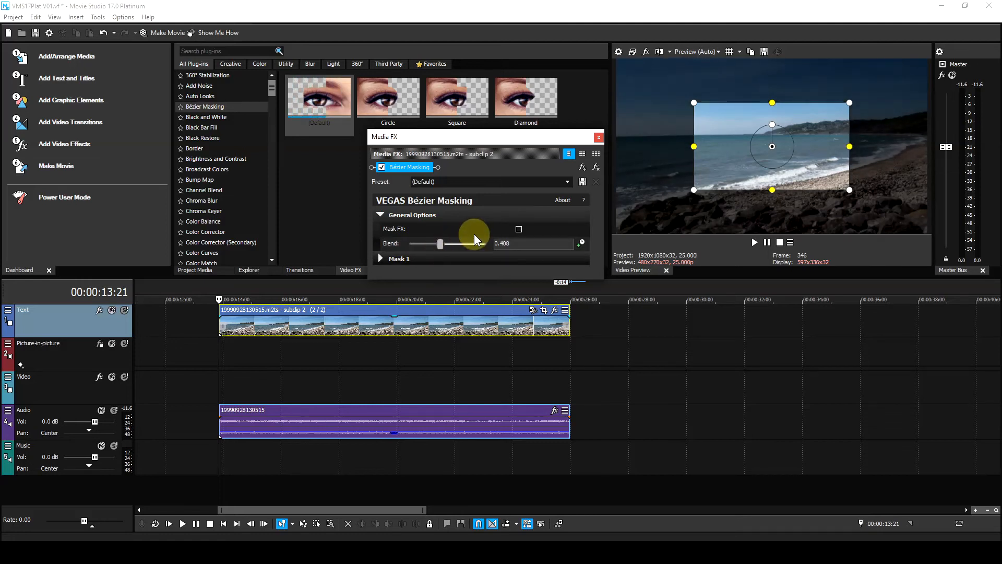
Move the rectangular mask down over the foreground rocks, flatten it to a low strip, and widen it across most of the frame.
left_click_drag(731, 145, 738, 184)
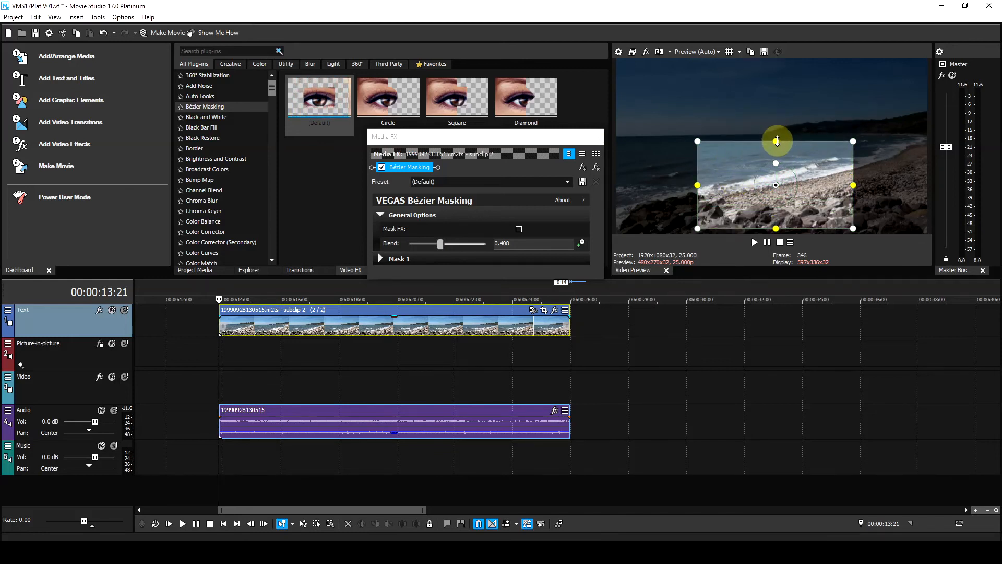
left_click_drag(776, 140, 737, 216)
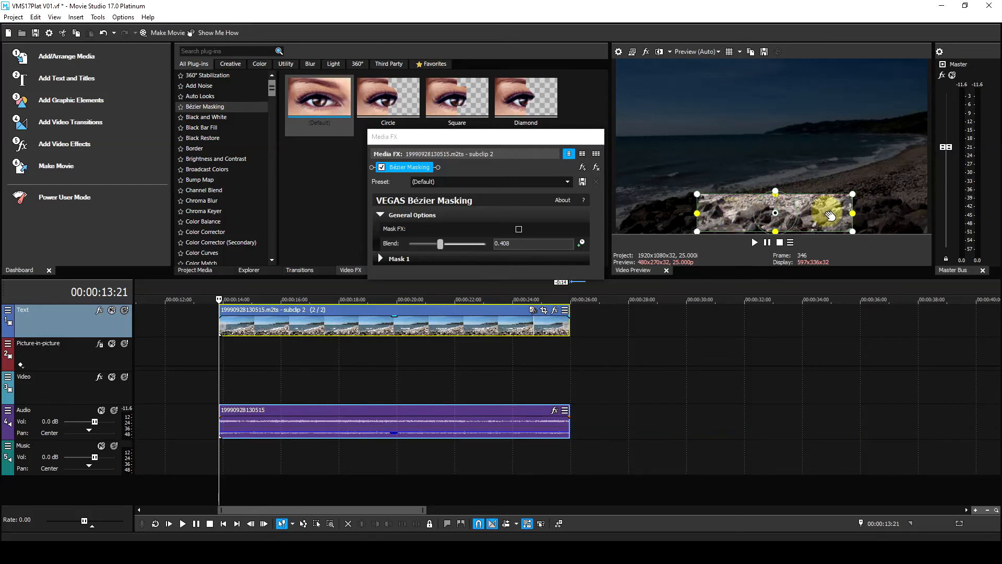
left_click_drag(852, 213, 906, 208)
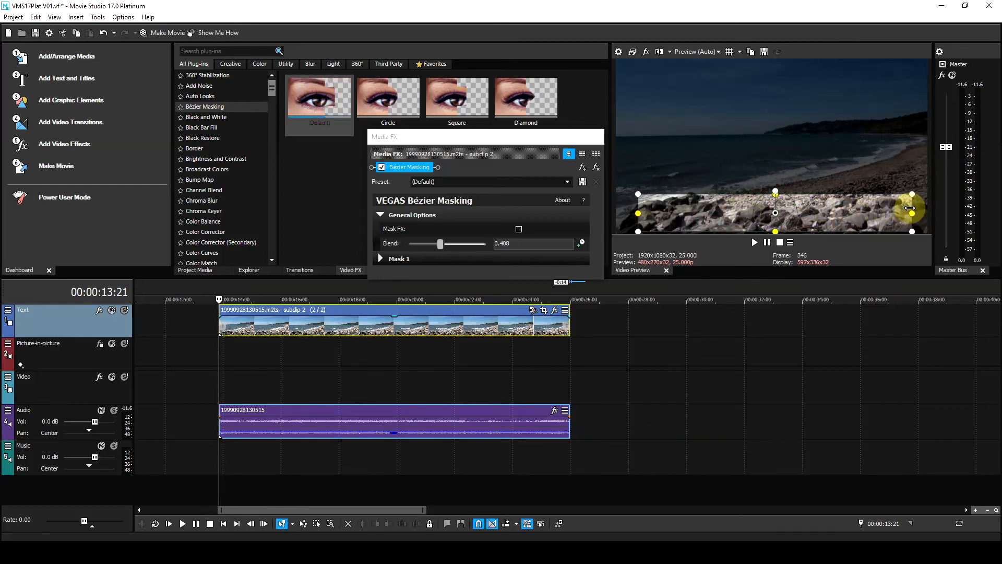
left_click_drag(829, 207, 847, 215)
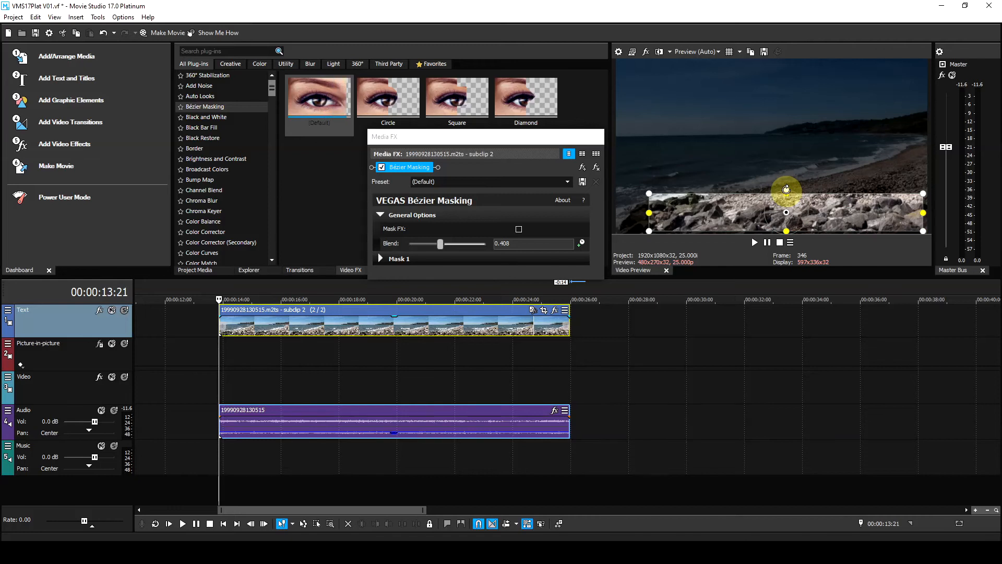
Lower the mask's top edge and widen it to nearly the full frame over the foreground rocks, and set the Blend to 0.
left_click_drag(787, 195, 803, 215)
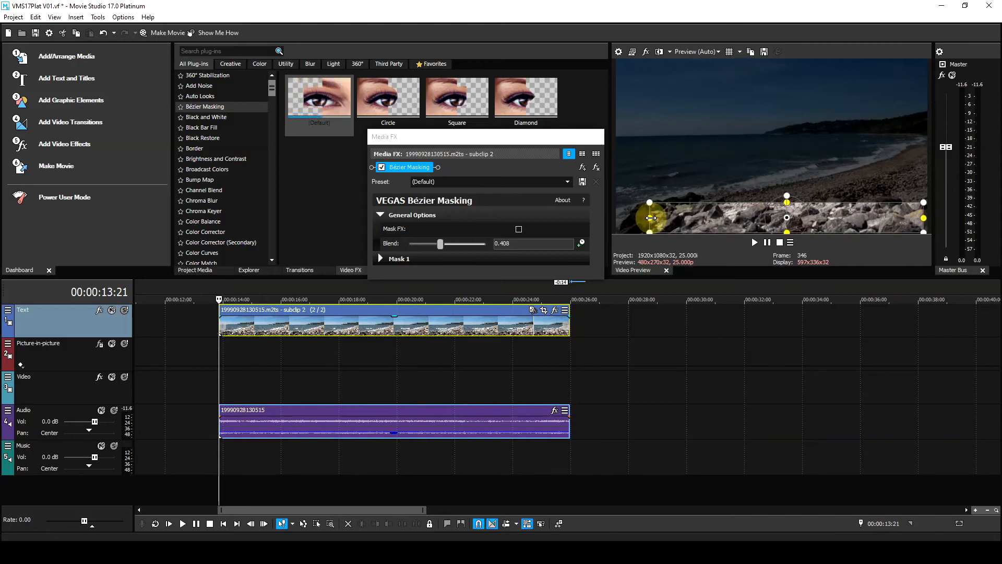
left_click_drag(651, 218, 638, 217)
left_click_drag(851, 215, 842, 217)
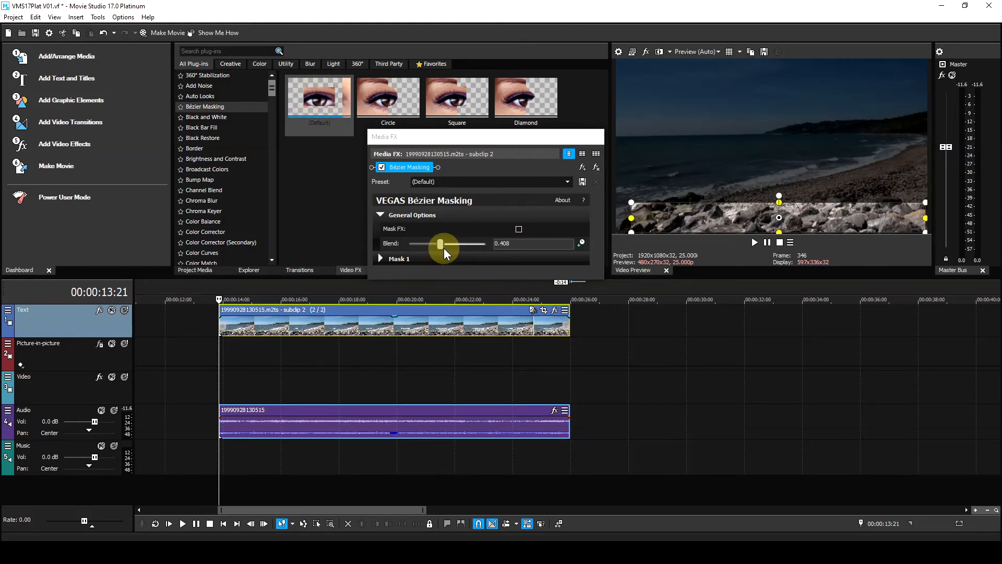
left_click_drag(443, 246, 407, 243)
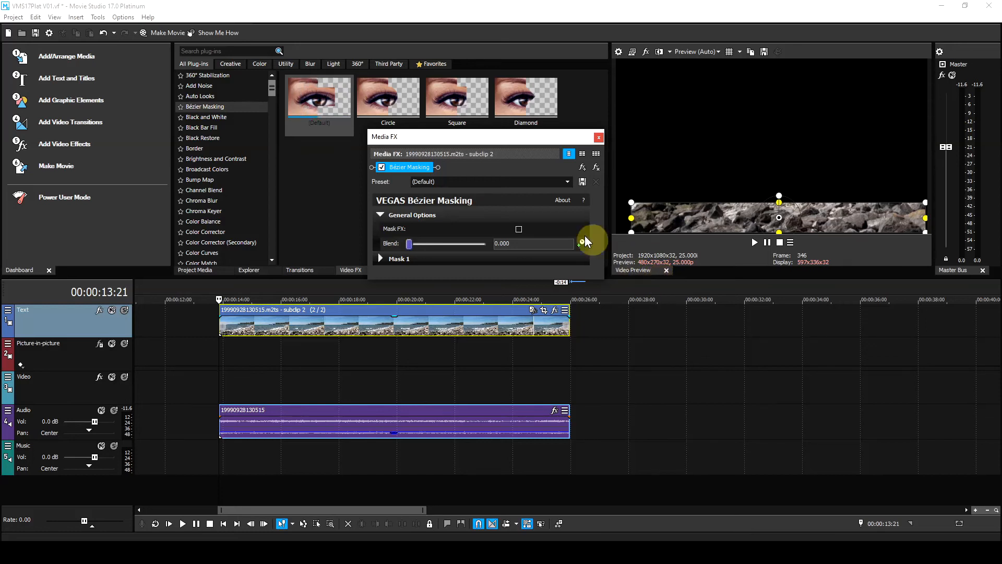
Add VEGAS Video Stabilization after Bézier Masking in the subclip's media effects chain.
left_click(582, 167)
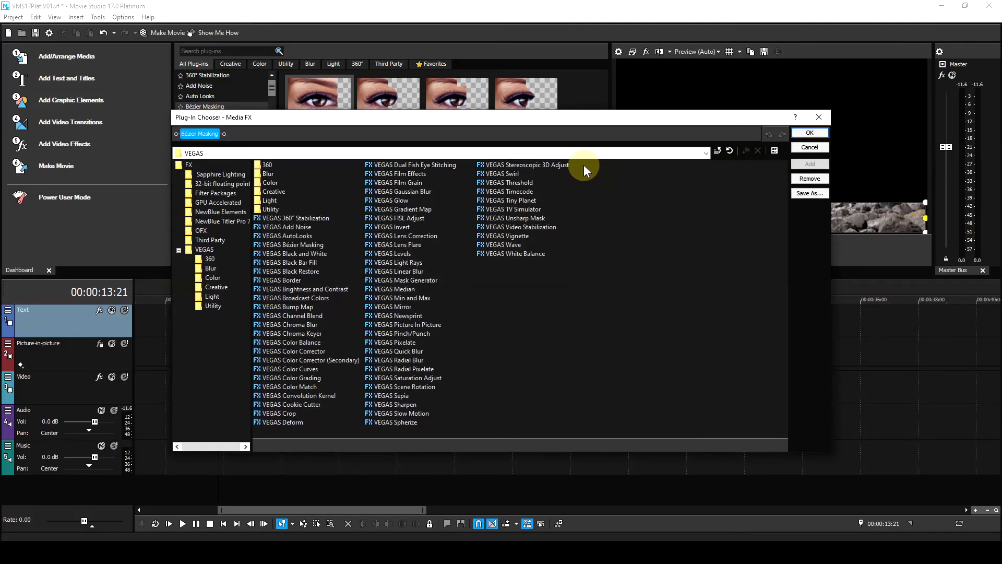
left_click(541, 229)
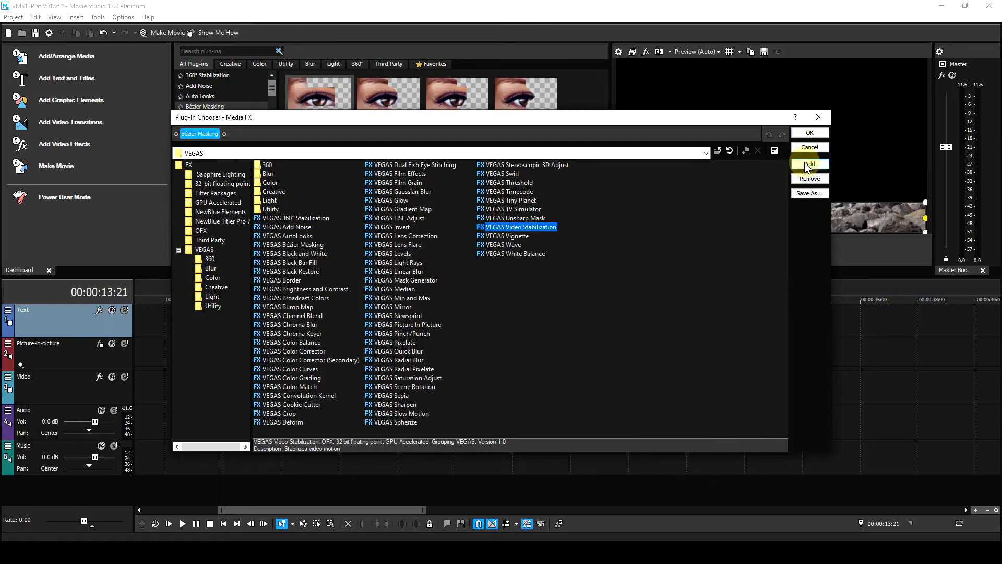
left_click(804, 162)
left_click(810, 132)
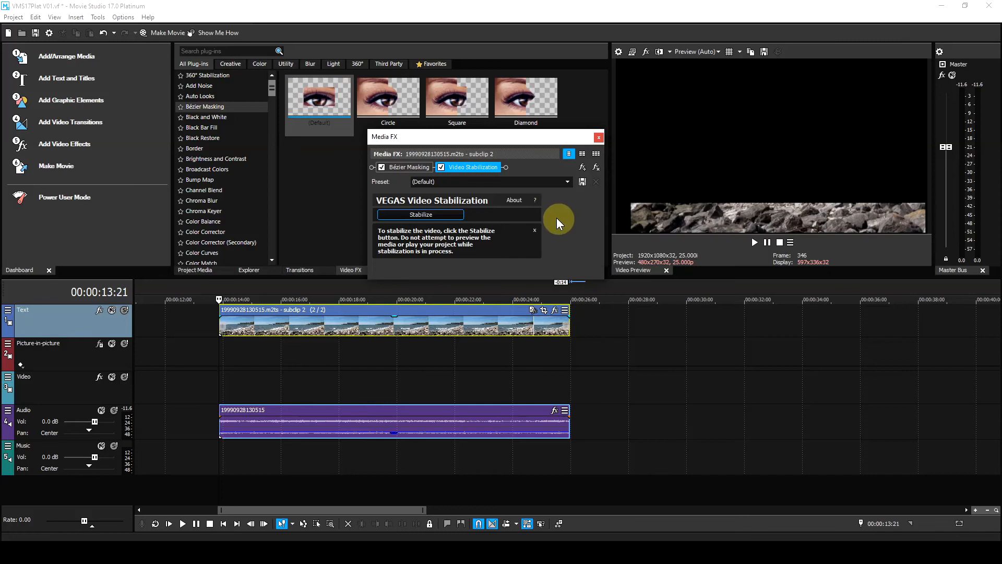
Apply the Freeze Motion preset to Video Stabilization and run the stabilization on the masked subclip.
left_click(568, 184)
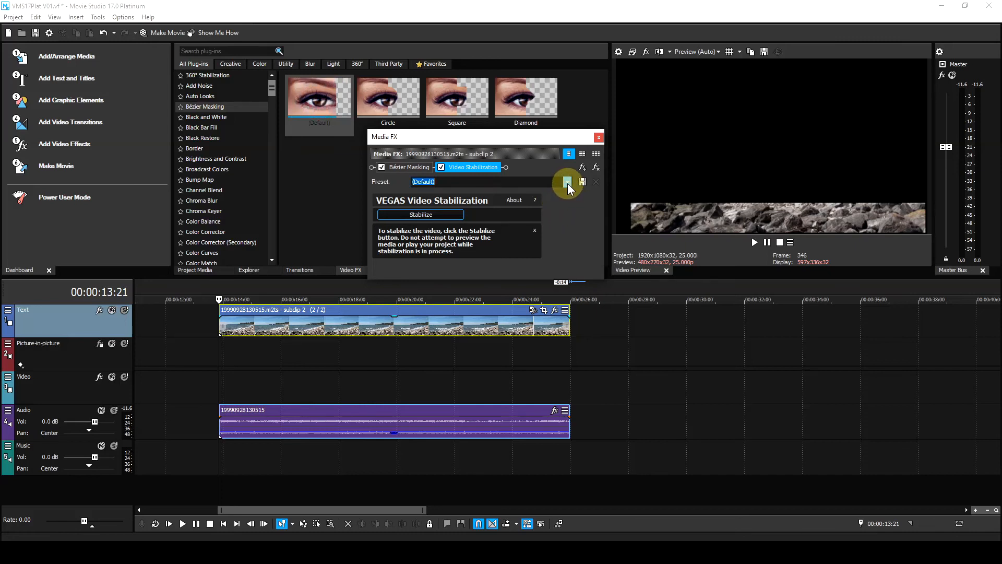
left_click(452, 205)
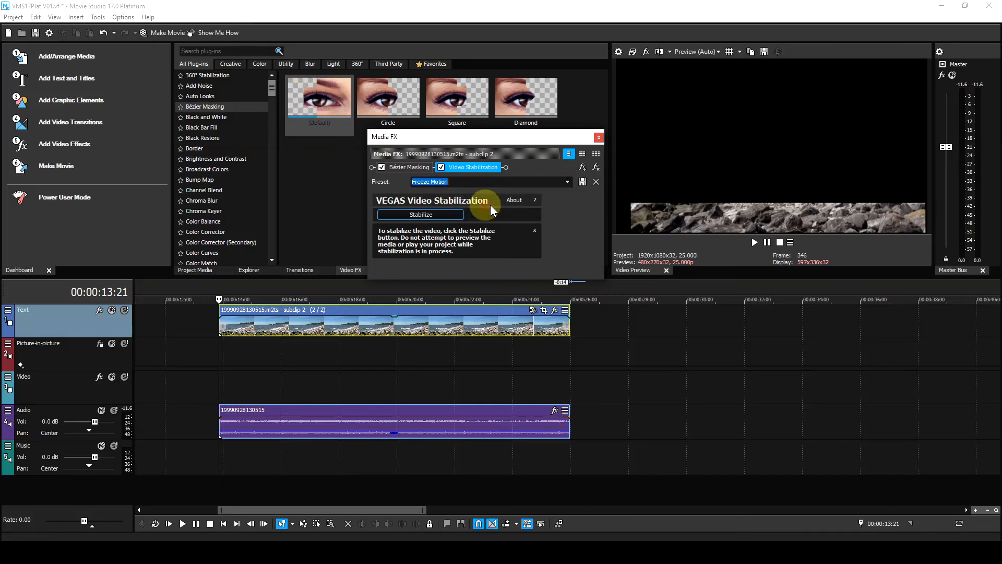
left_click(420, 214)
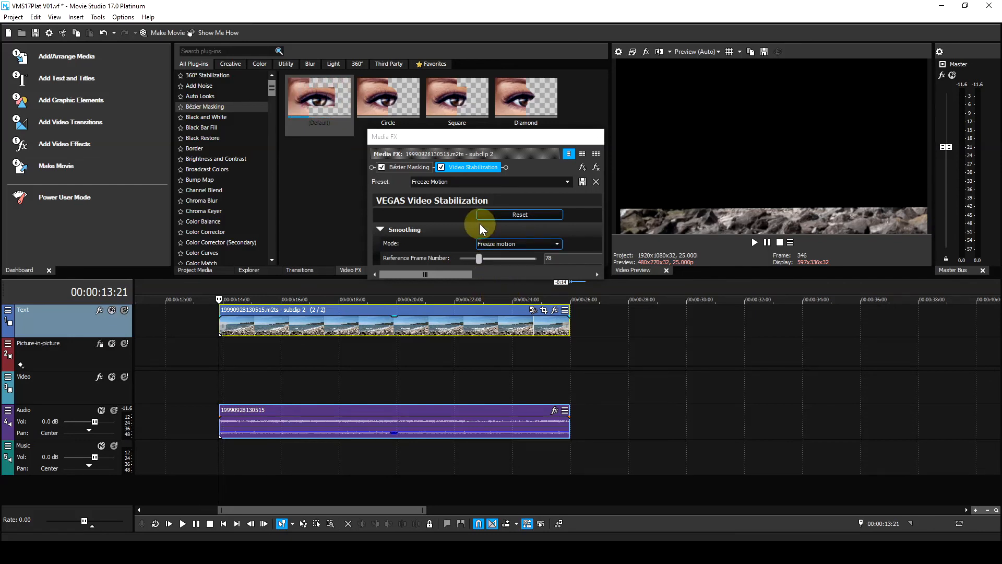
Bypass the Bézier Masking effect, play the stabilized subclip from its start, and check the frame at 00:00:16:20.
left_click(382, 168)
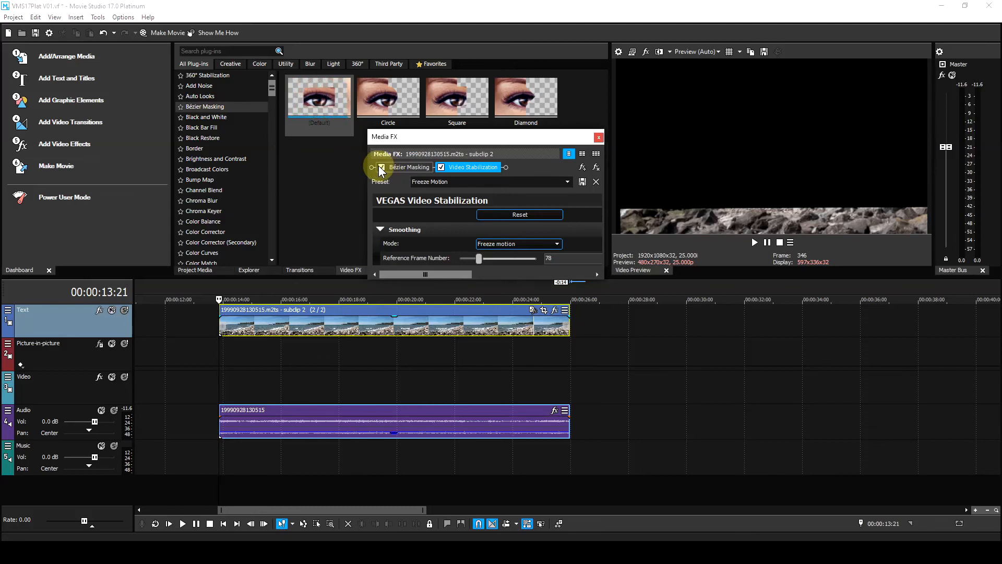
left_click(217, 287)
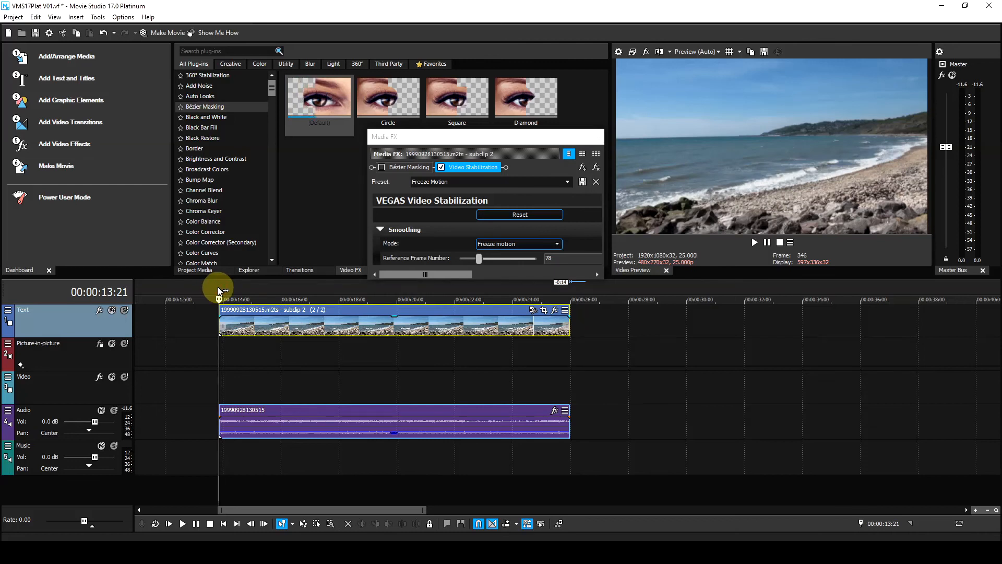
key("space")
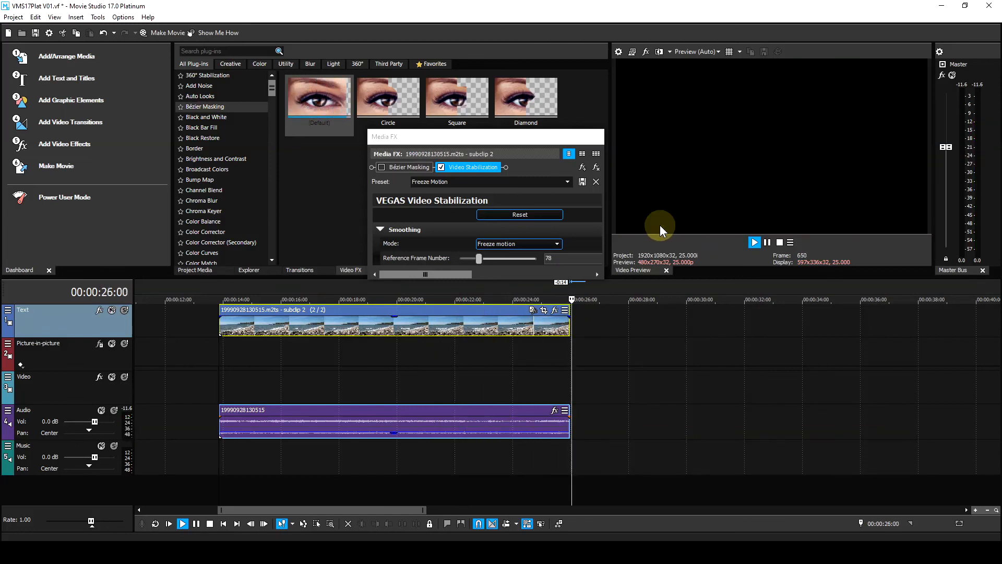
key("space")
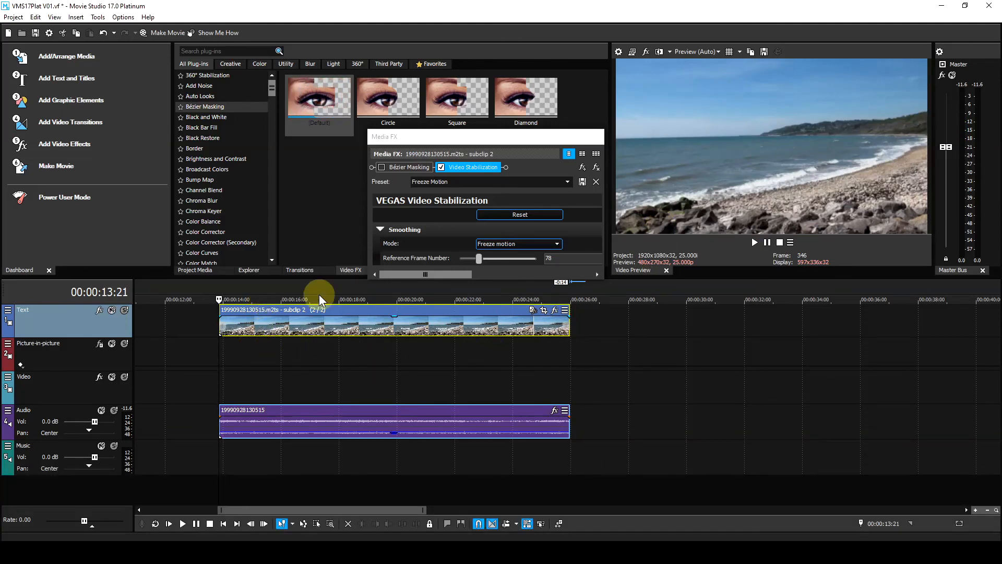
left_click(304, 294)
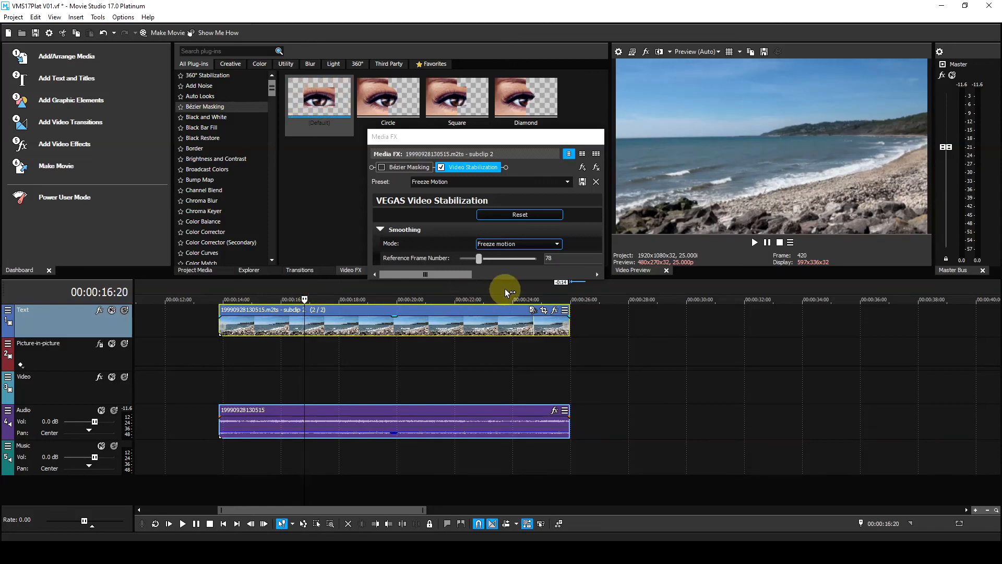
Remove Bézier Masking from the subclip's media effects chain, keeping only Video Stabilization, and close the effect settings.
left_click(417, 167)
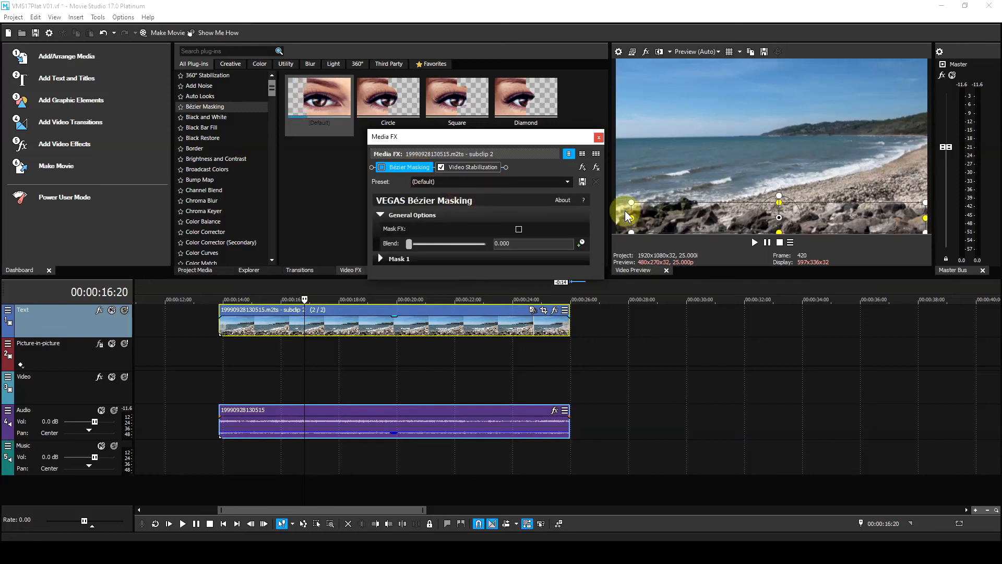
left_click(596, 168)
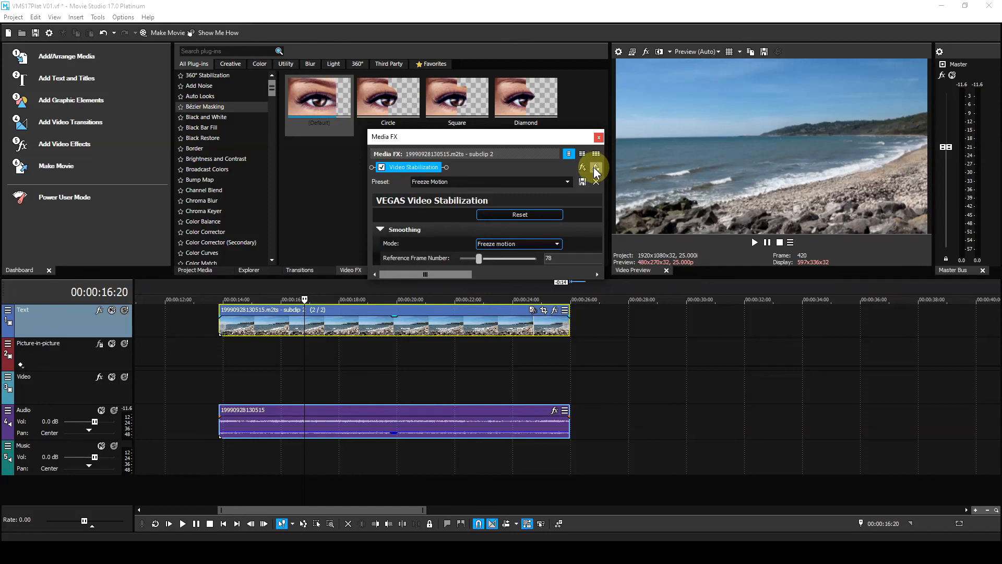
left_click(599, 137)
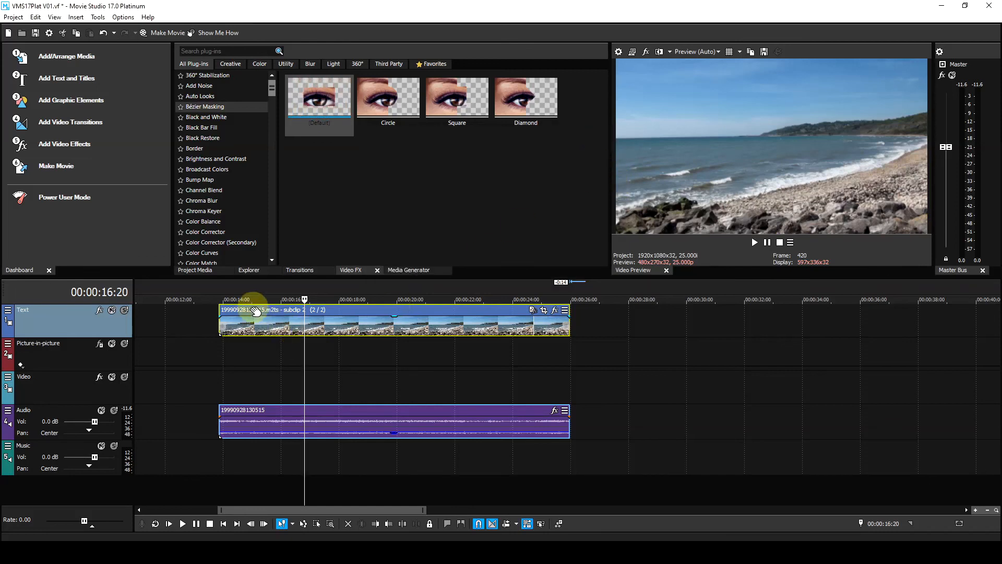
Play back the stabilized subclip from about 00:00:13:24 to review the result.
left_click(223, 286)
key("space")
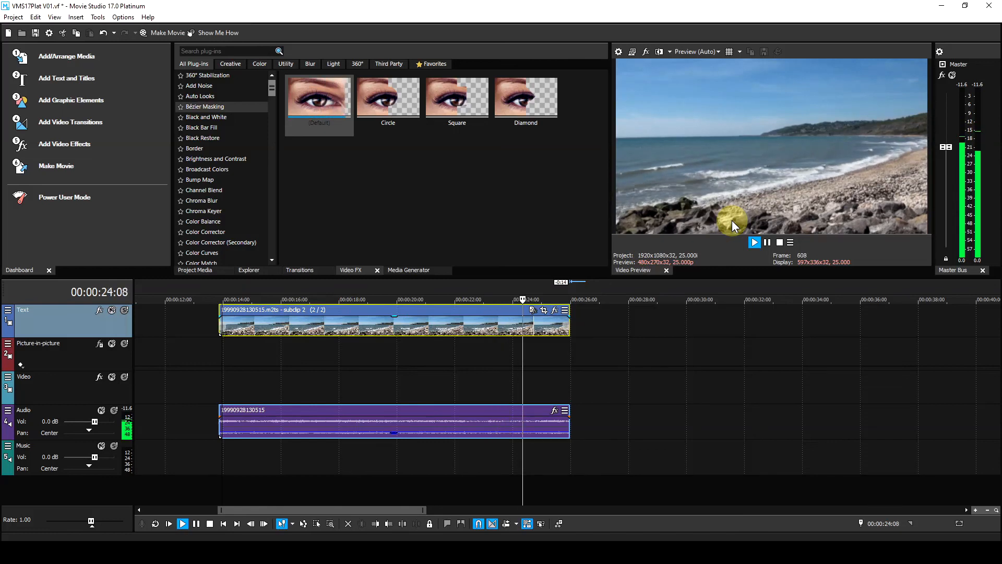
key("space")
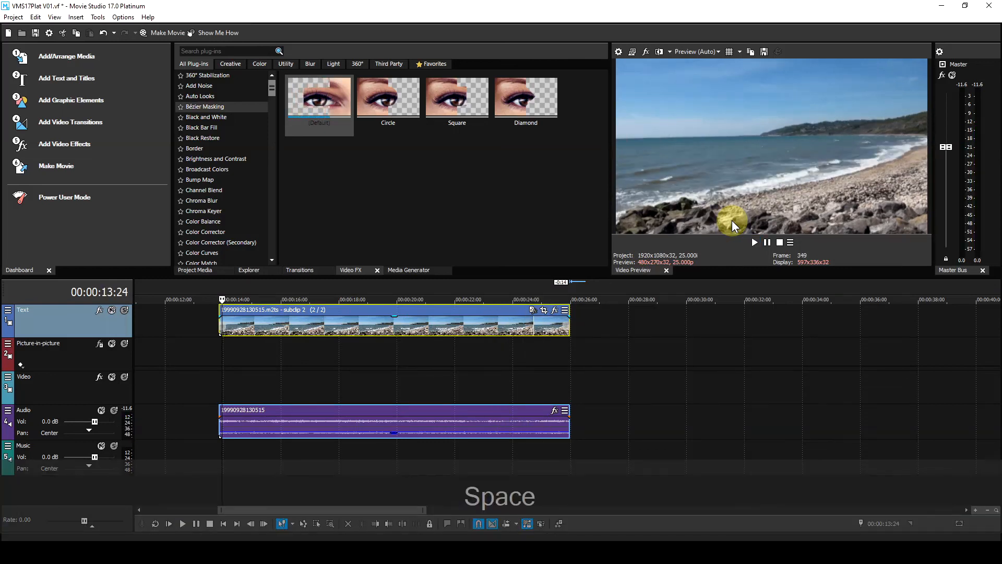